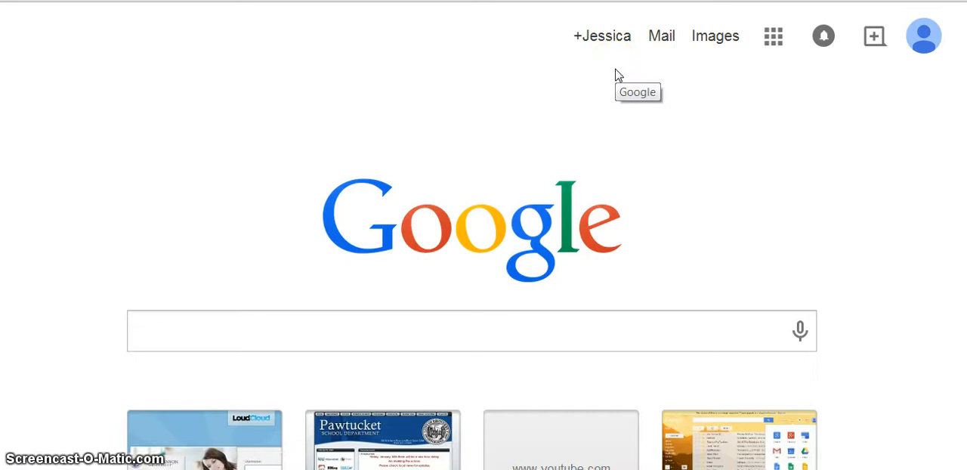
# - Open Google Drive from the Google home page and create a new blank Google Form
pyautogui.click(773, 39)
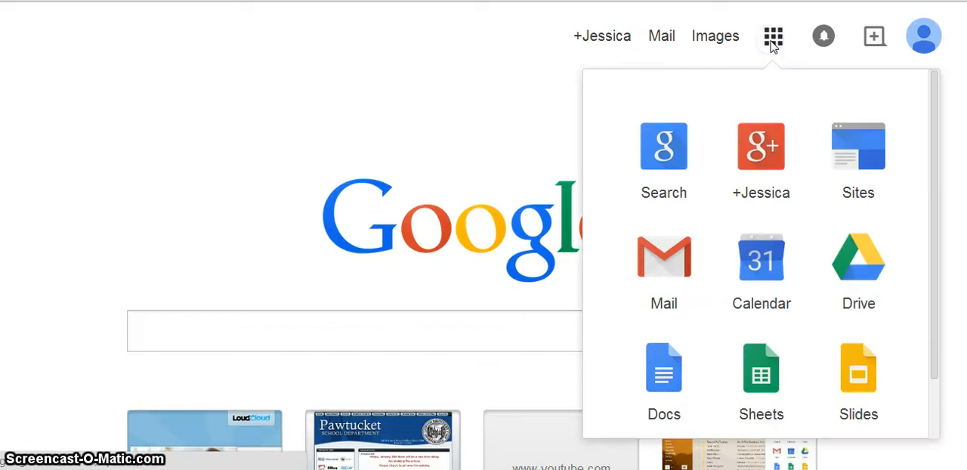
pyautogui.click(858, 270)
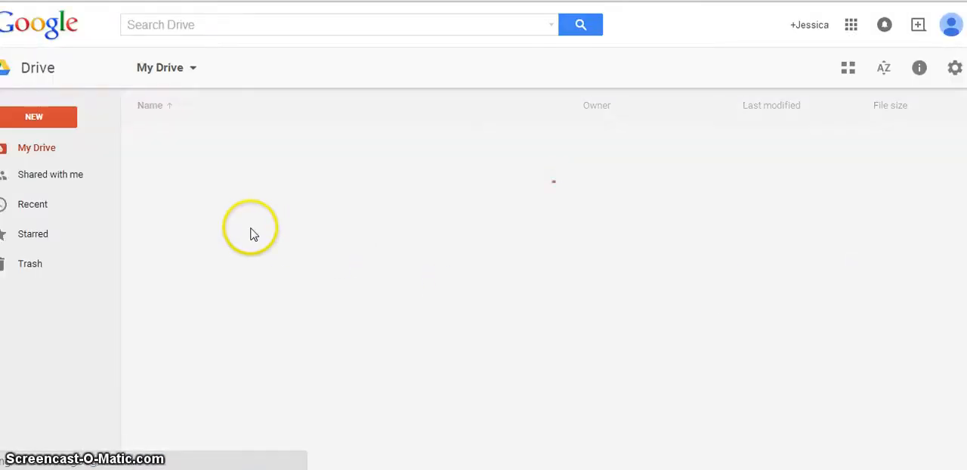
pyautogui.click(33, 117)
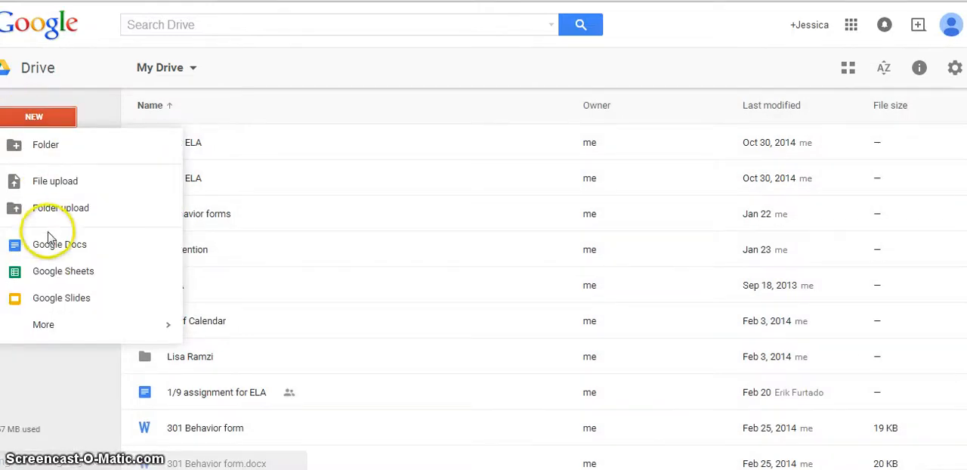
pyautogui.moveTo(53, 327)
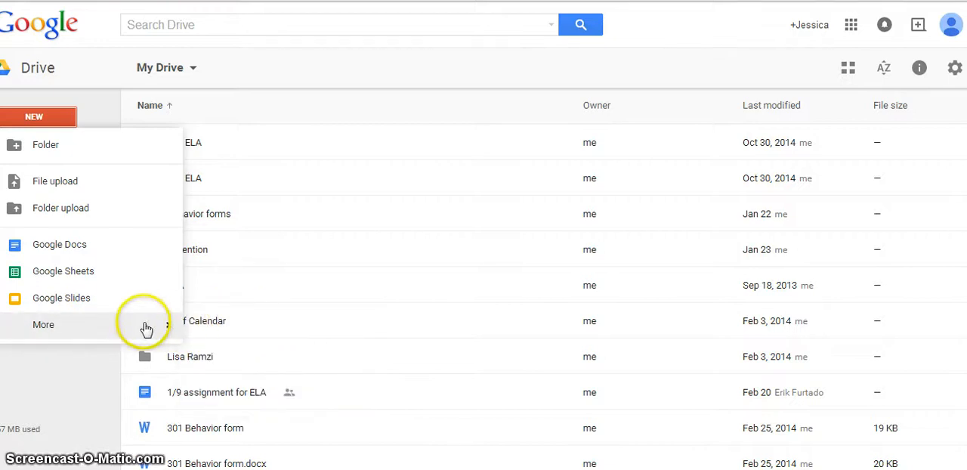
pyautogui.moveTo(143, 328)
pyautogui.click(239, 331)
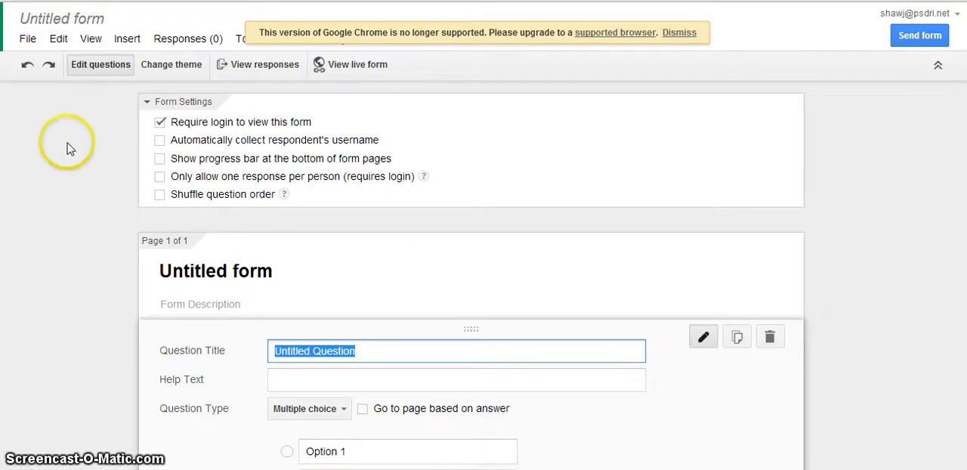
# - Rename the untitled form as "September Questions"
pyautogui.click(47, 21)
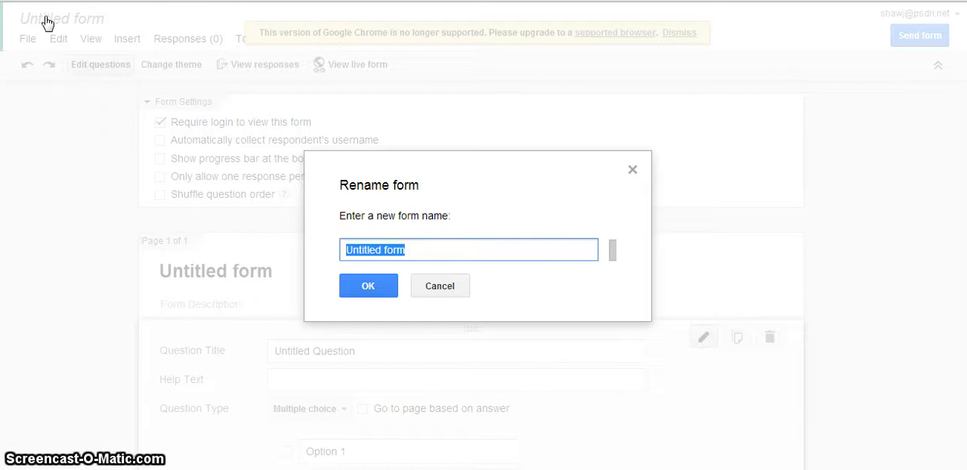
pyautogui.write('September Questions')
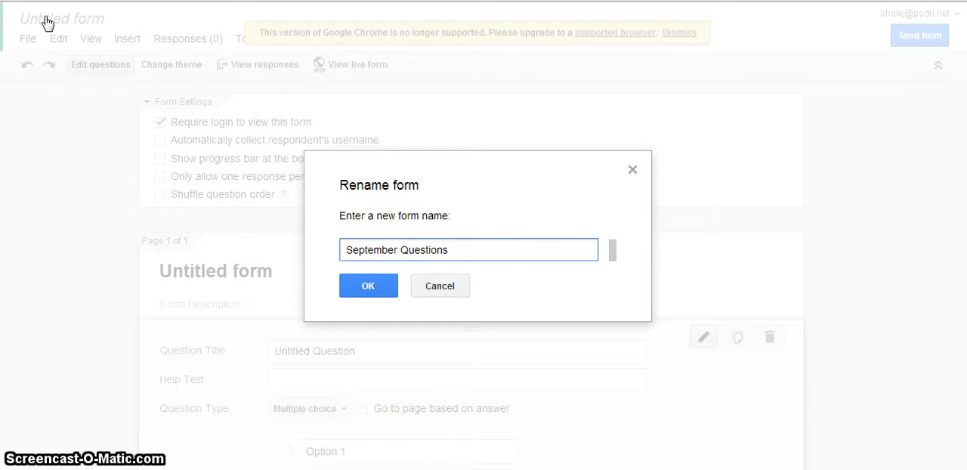
pyautogui.press('Return')
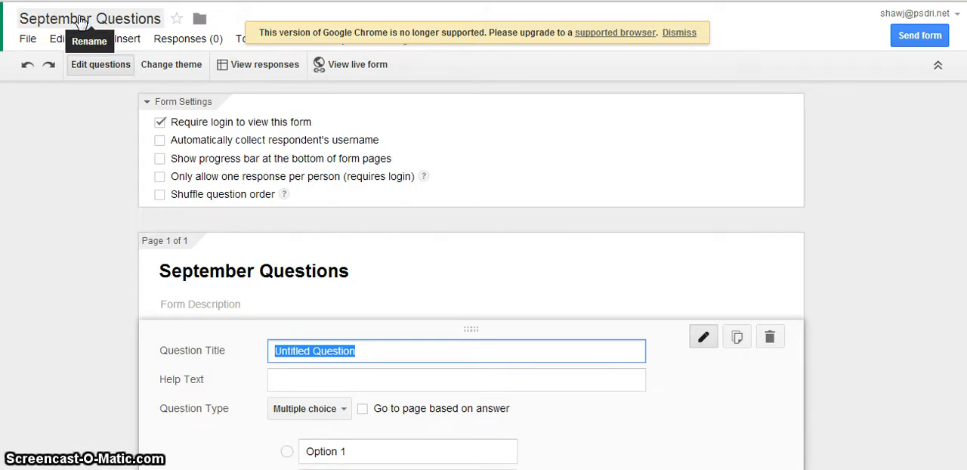
pyautogui.click(27, 39)
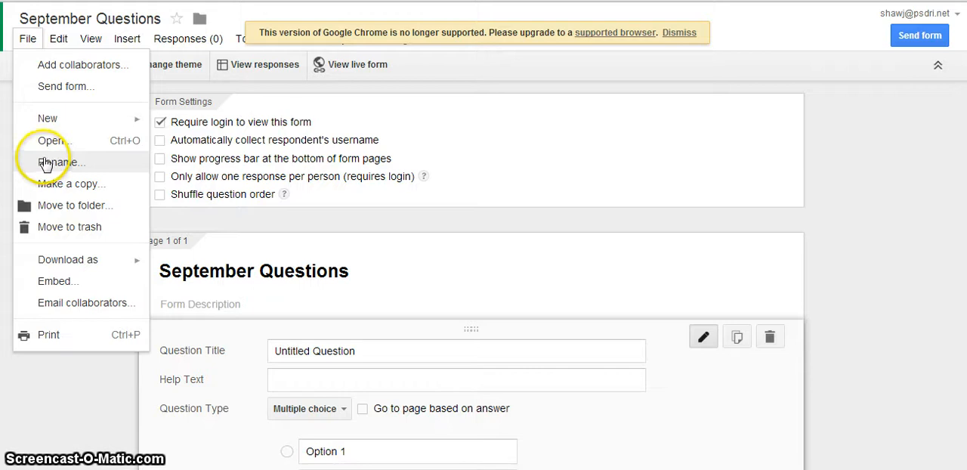
pyautogui.click(476, 81)
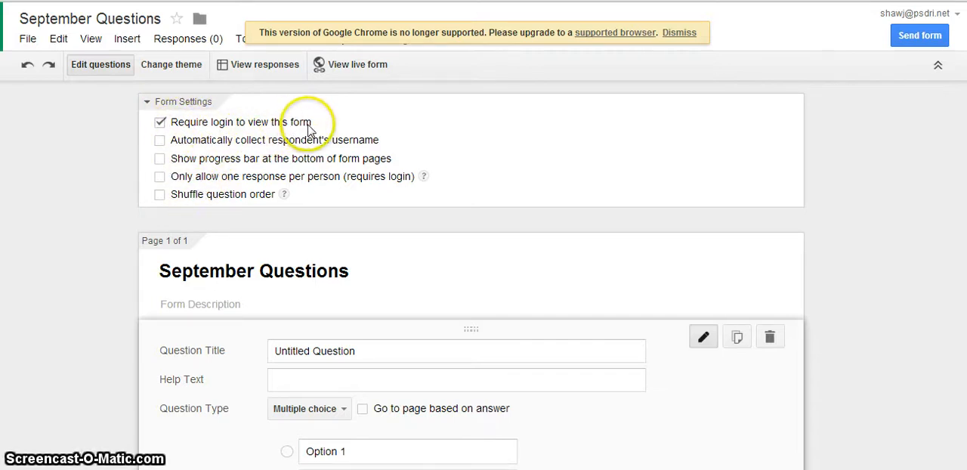
# - Turn off the login requirement for viewing the form and accept making it accessible without sign-in
pyautogui.click(161, 123)
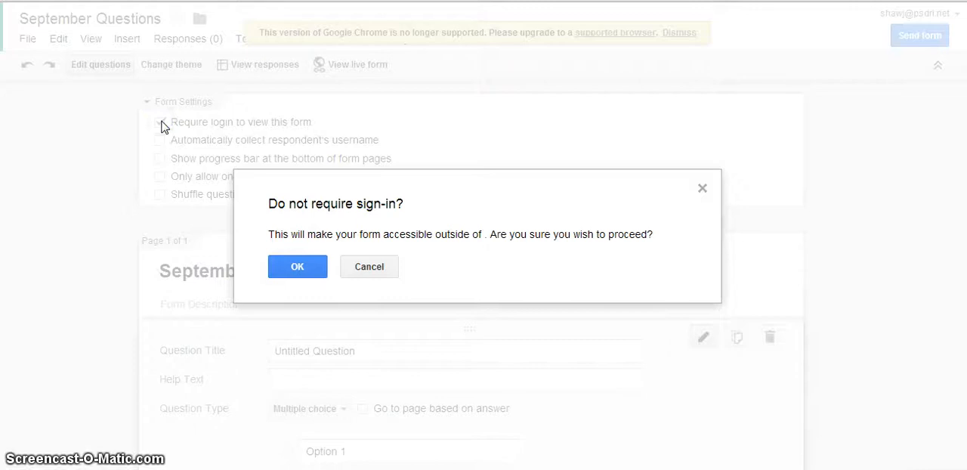
pyautogui.click(297, 269)
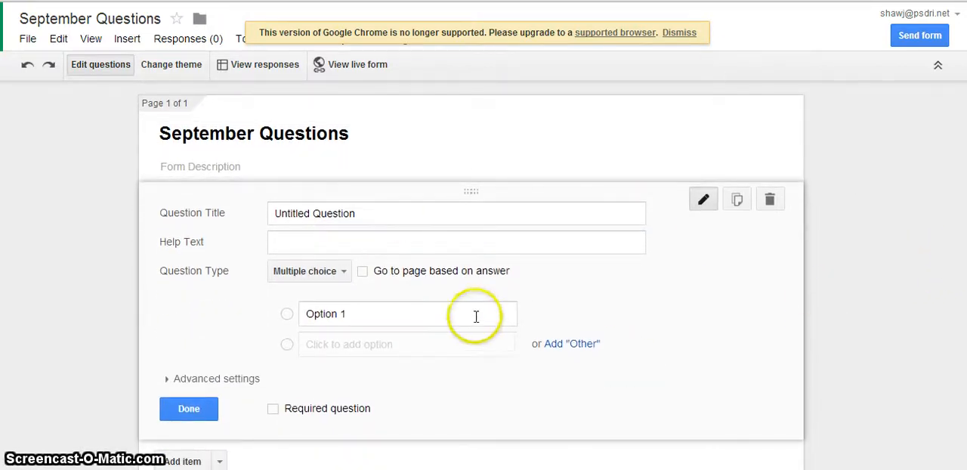
pyautogui.click(704, 200)
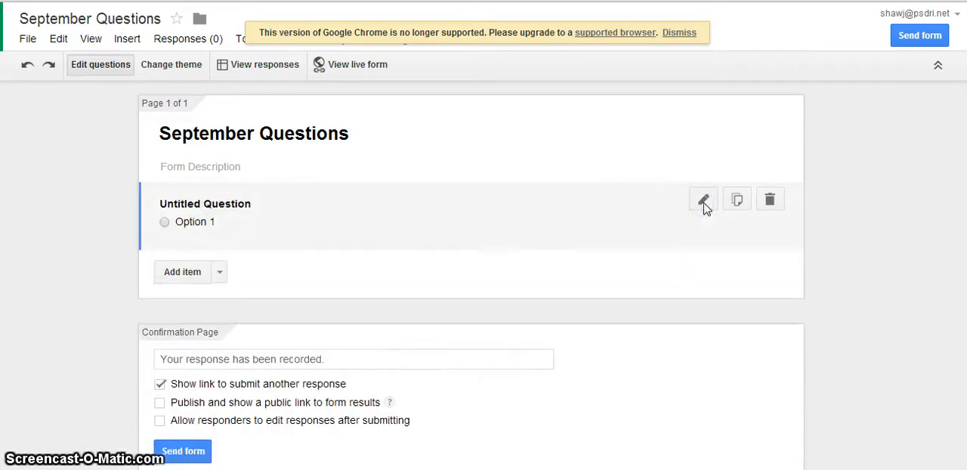
pyautogui.click(165, 226)
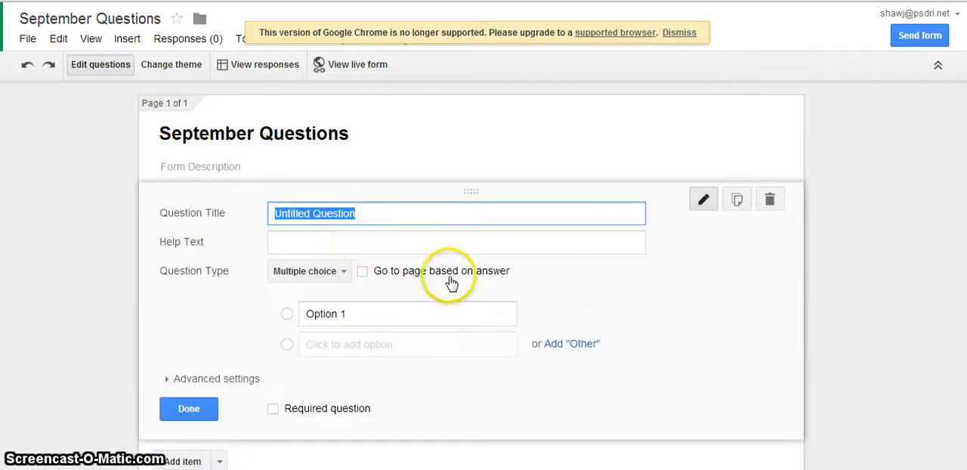
pyautogui.click(336, 273)
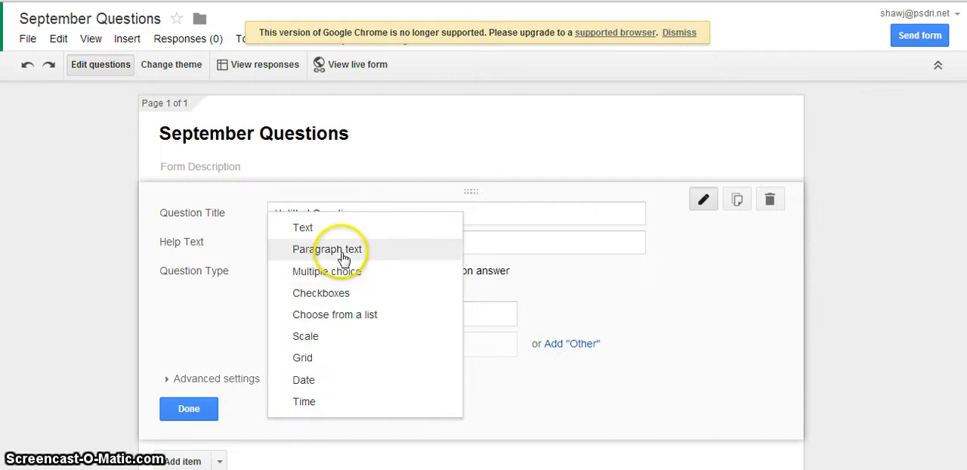
pyautogui.click(223, 323)
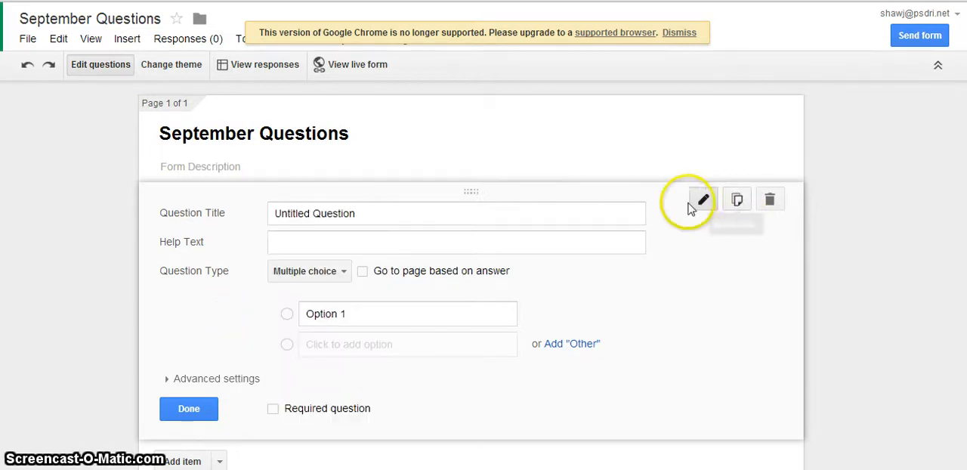
# - Delete the default untitled multiple choice question from the form
pyautogui.click(700, 202)
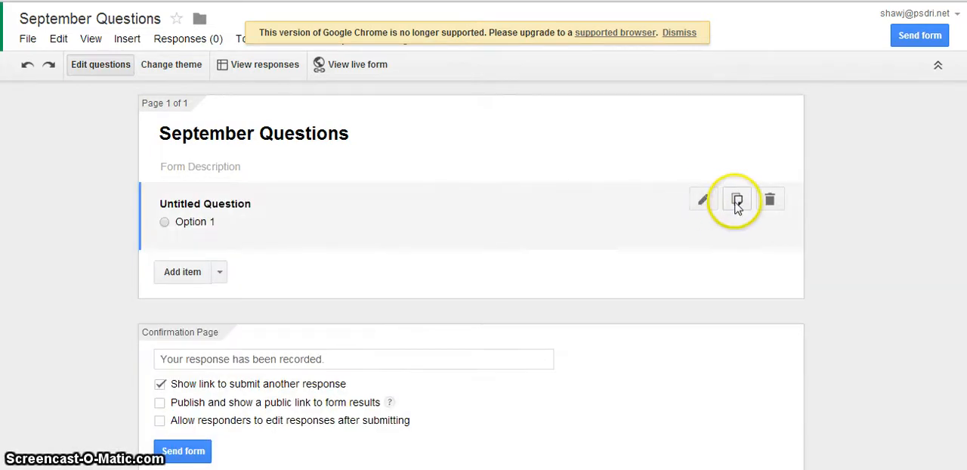
pyautogui.click(774, 199)
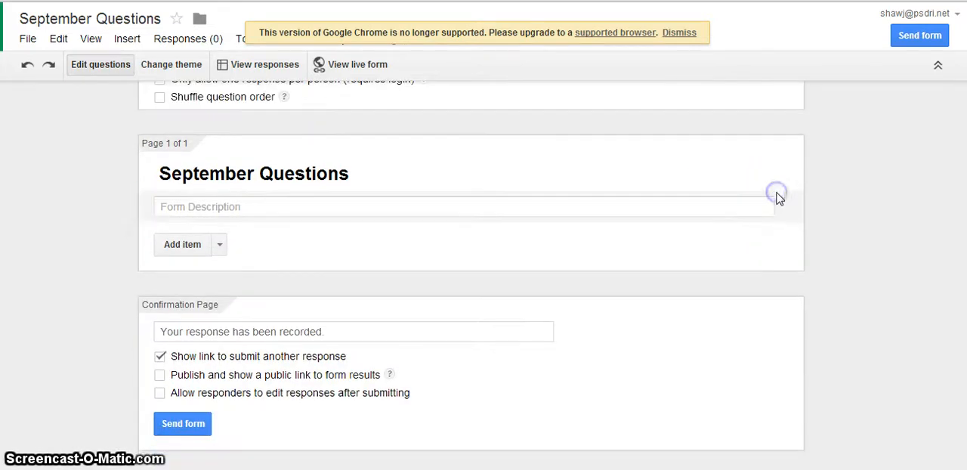
# - Add a text question titled "Last Name" to the form and finish editing it
pyautogui.click(220, 248)
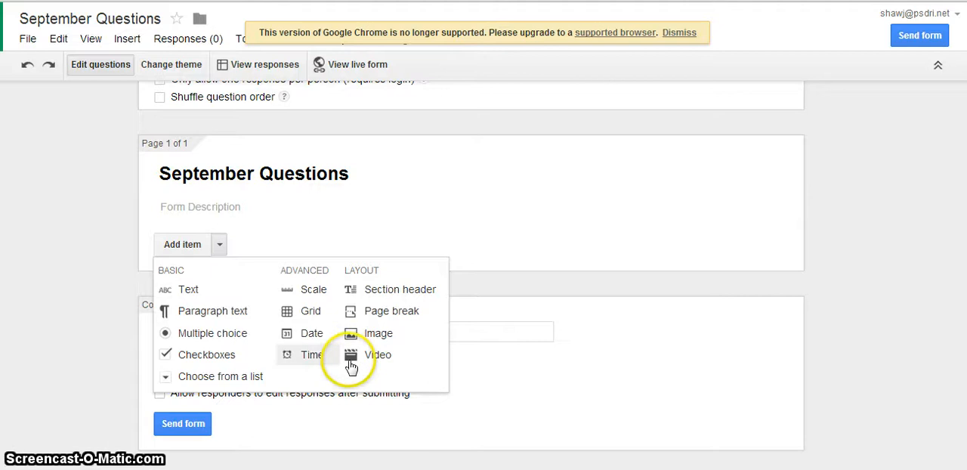
pyautogui.click(191, 290)
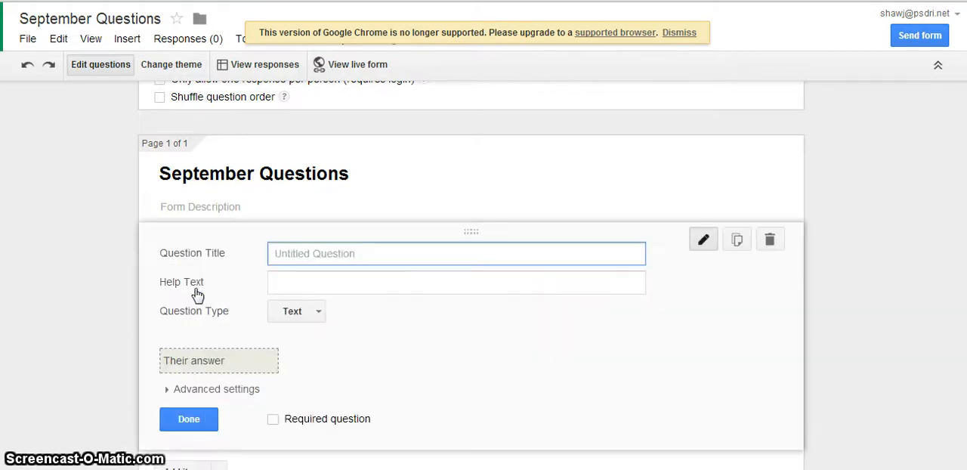
pyautogui.click(310, 252)
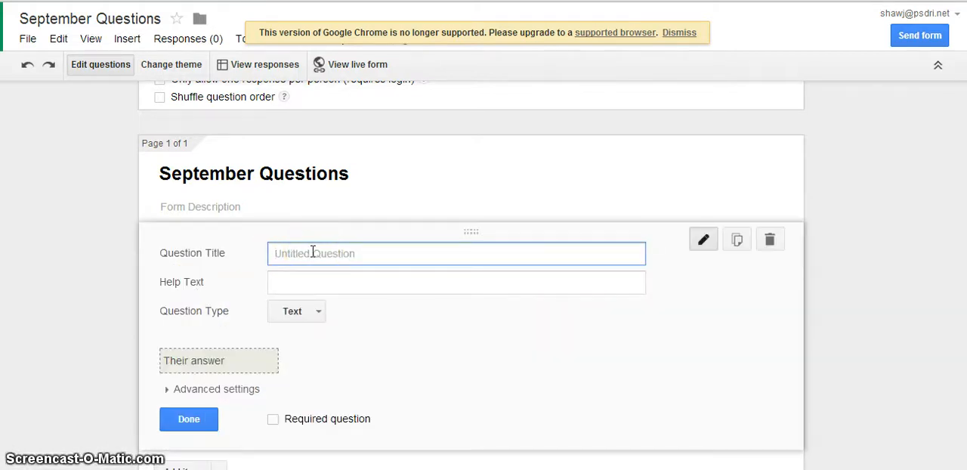
pyautogui.write('F')
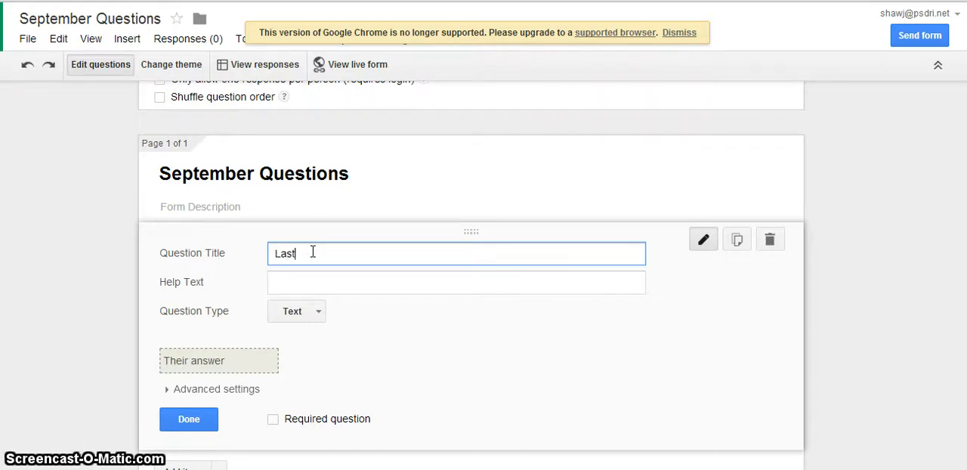
pyautogui.write('ast Name')
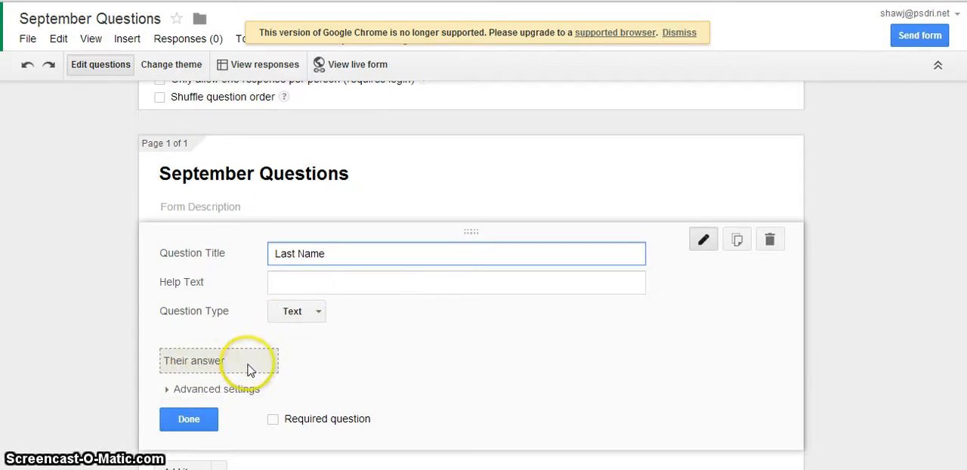
pyautogui.click(189, 419)
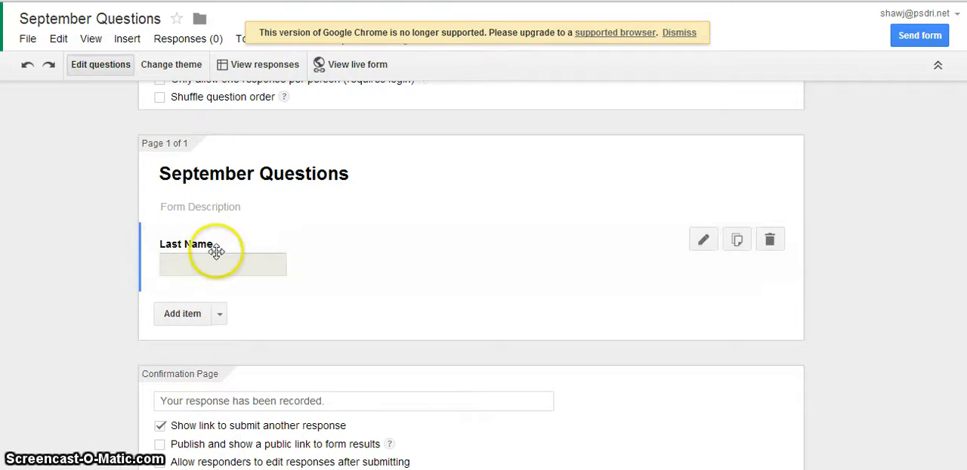
# - Add a second text question titled "First name" below the Last Name question and finish editing it
pyautogui.click(220, 314)
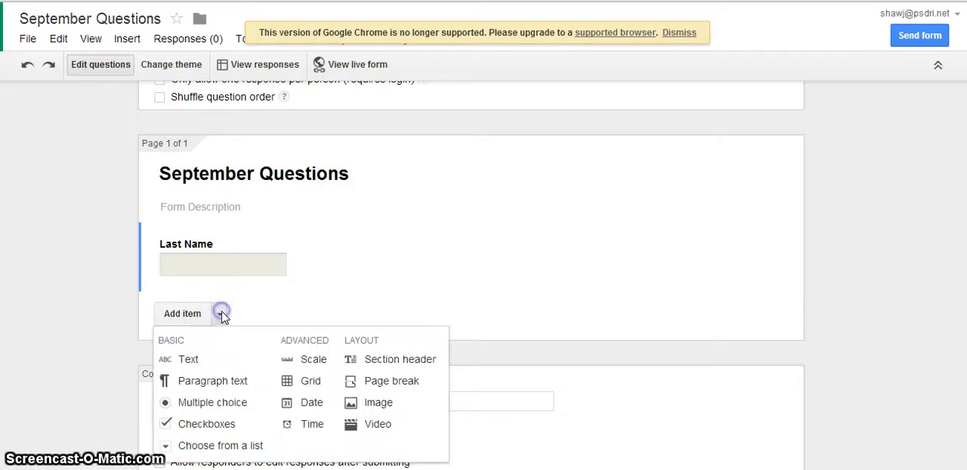
pyautogui.click(197, 365)
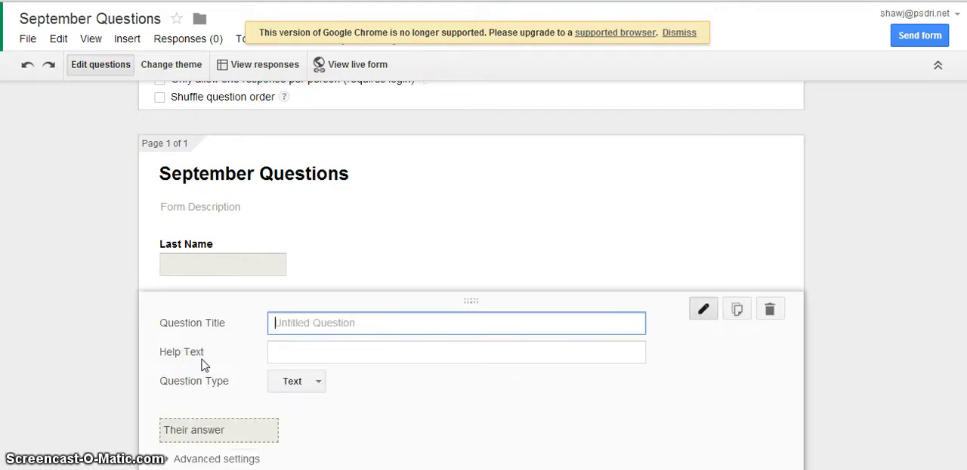
pyautogui.write('Fir')
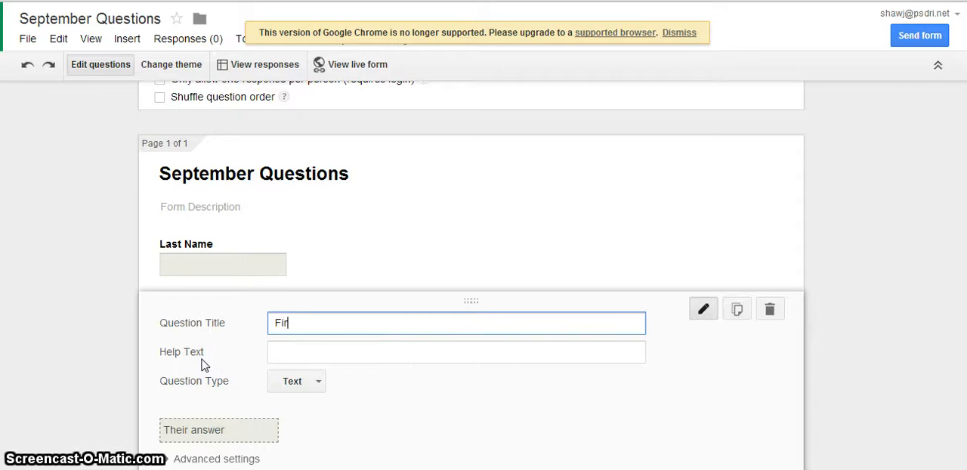
pyautogui.write('st name')
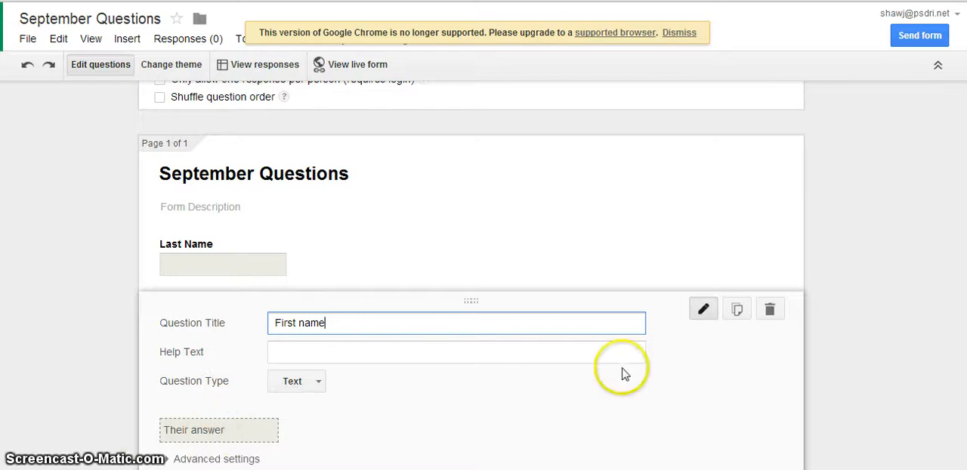
pyautogui.scroll(-2, 472, 276)
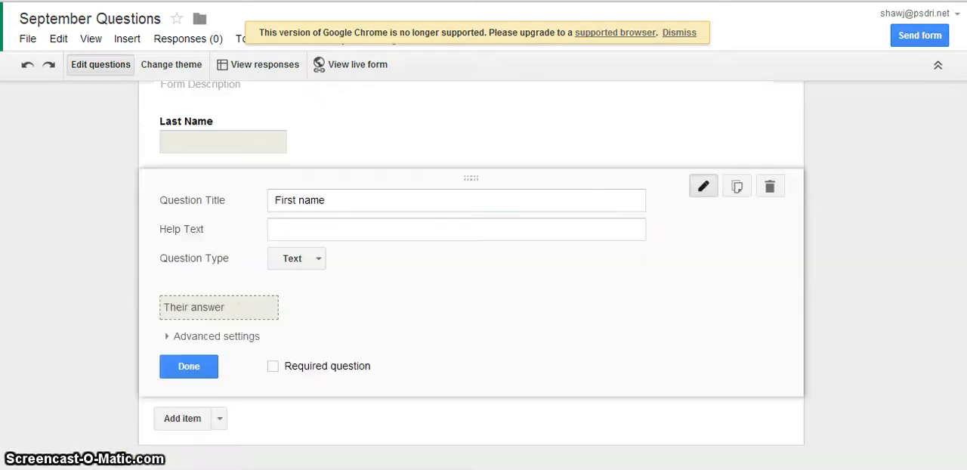
pyautogui.click(189, 347)
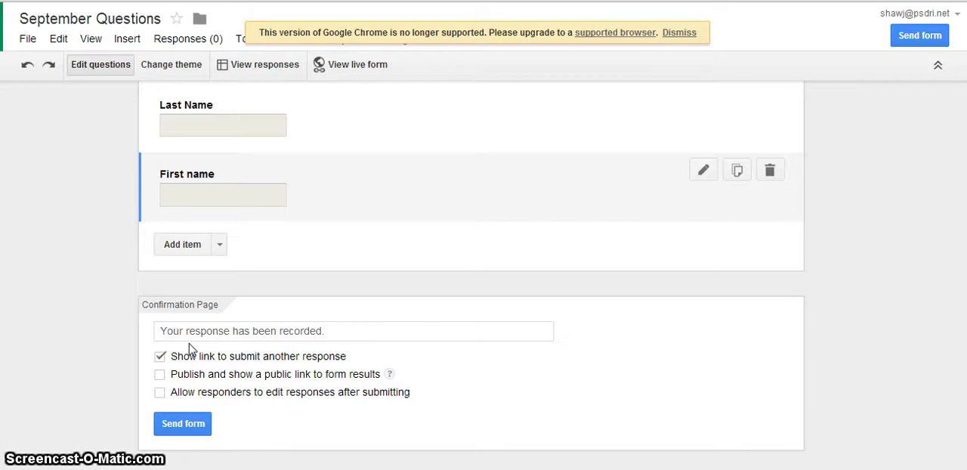
# - Add a grid question titled "How well do you believe you have done in the following classes?" with the help text "IN the 5th grade"
pyautogui.click(219, 246)
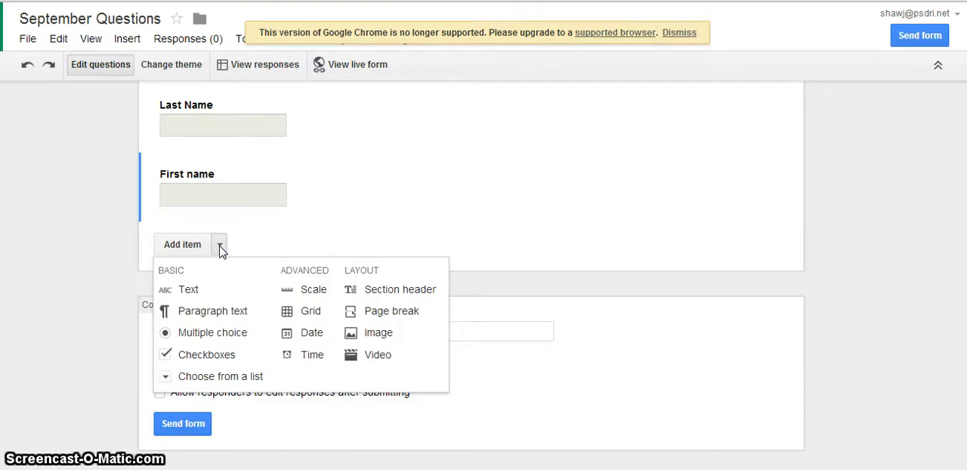
pyautogui.click(302, 317)
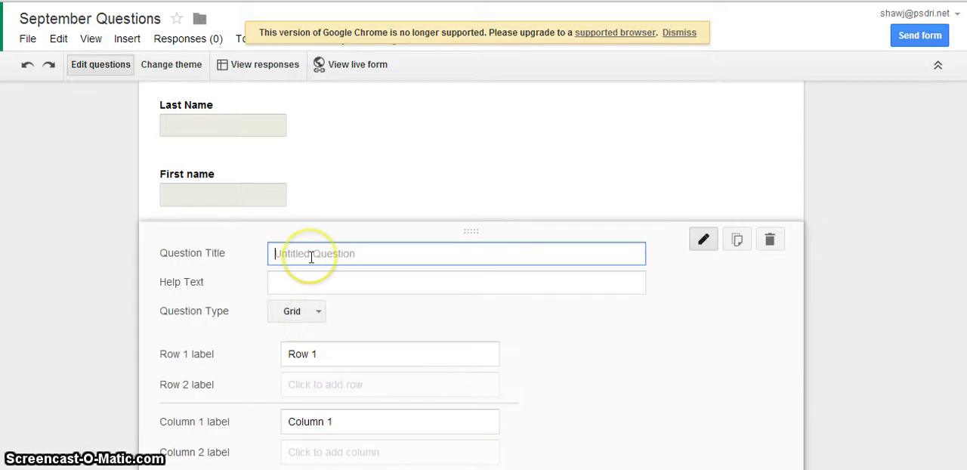
pyautogui.write('How well ')
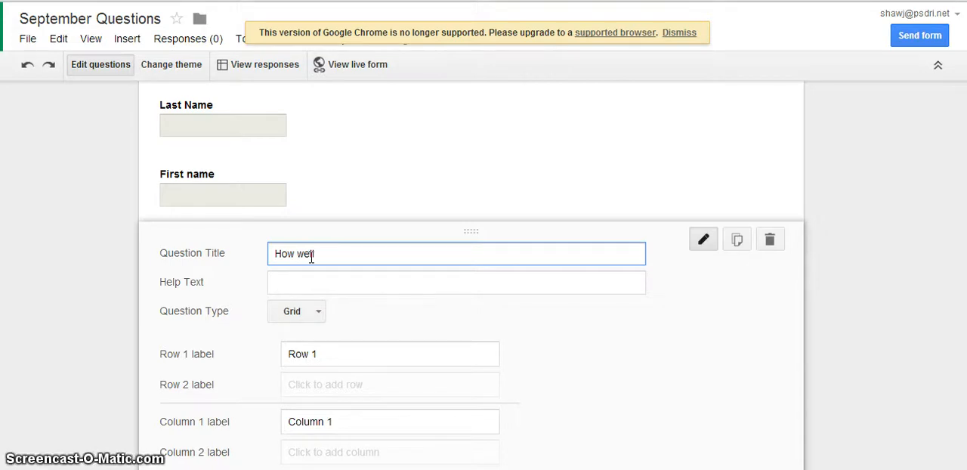
pyautogui.write('do you bel')
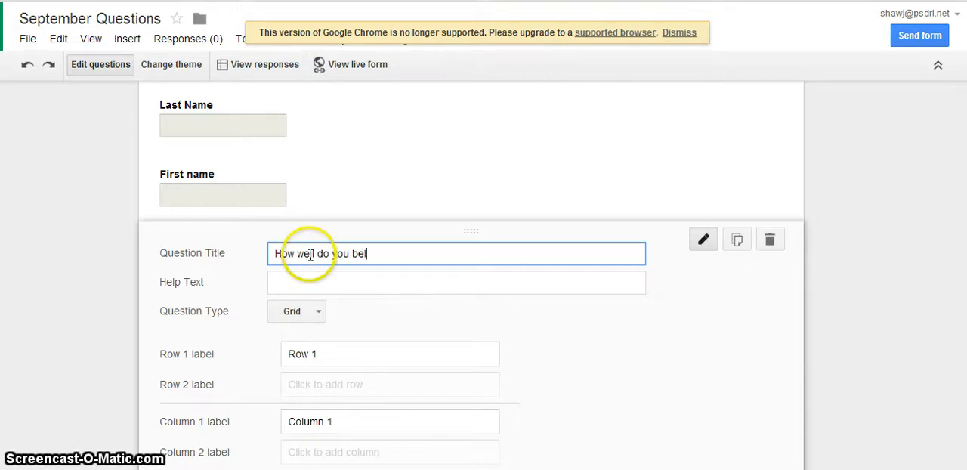
pyautogui.write('iev ')
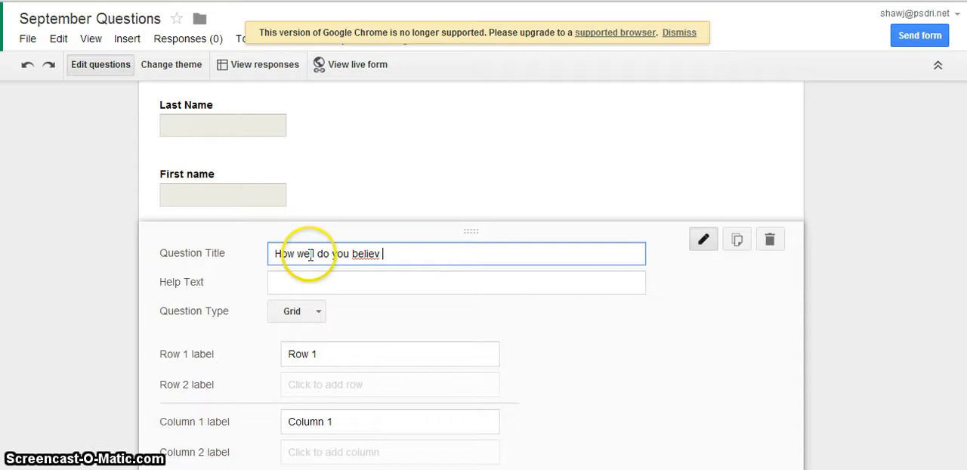
pyautogui.write('e you have ')
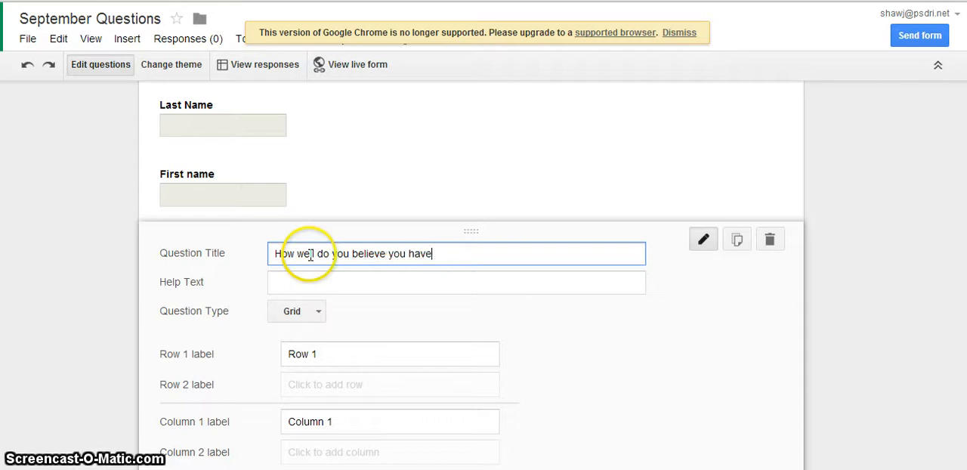
pyautogui.write('done in')
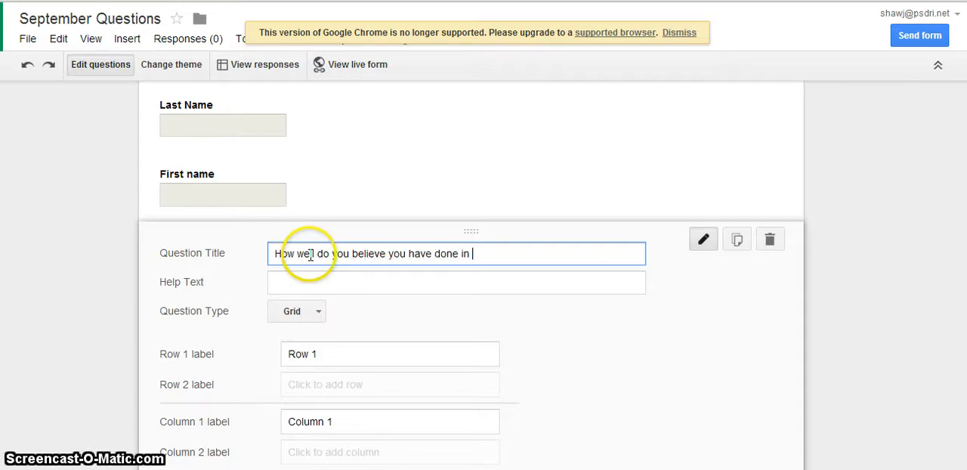
pyautogui.write(' the following ')
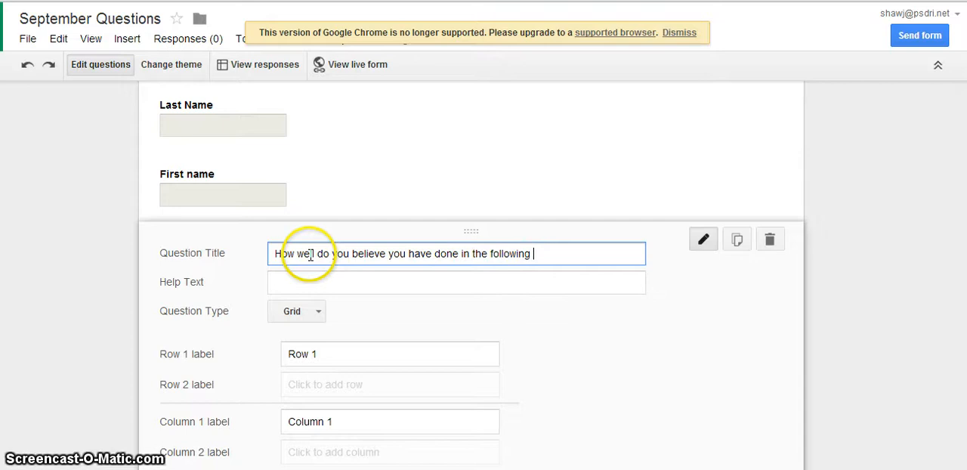
pyautogui.write('class')
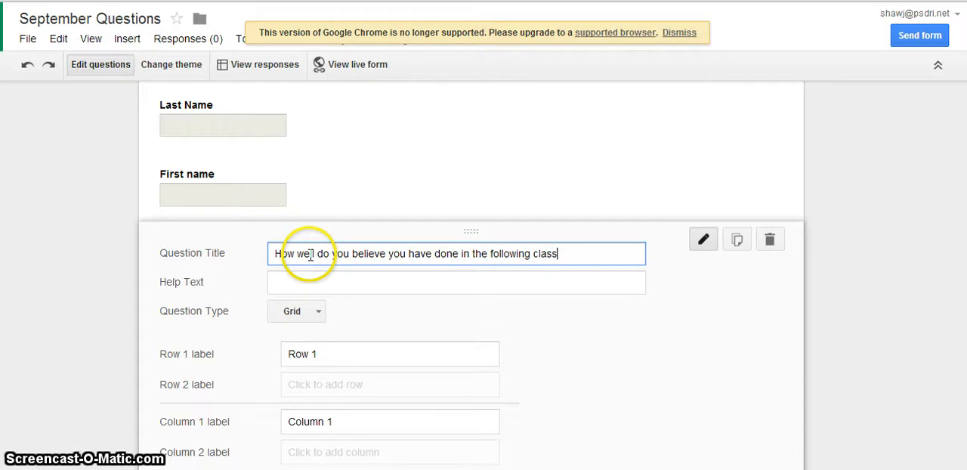
pyautogui.write('es?')
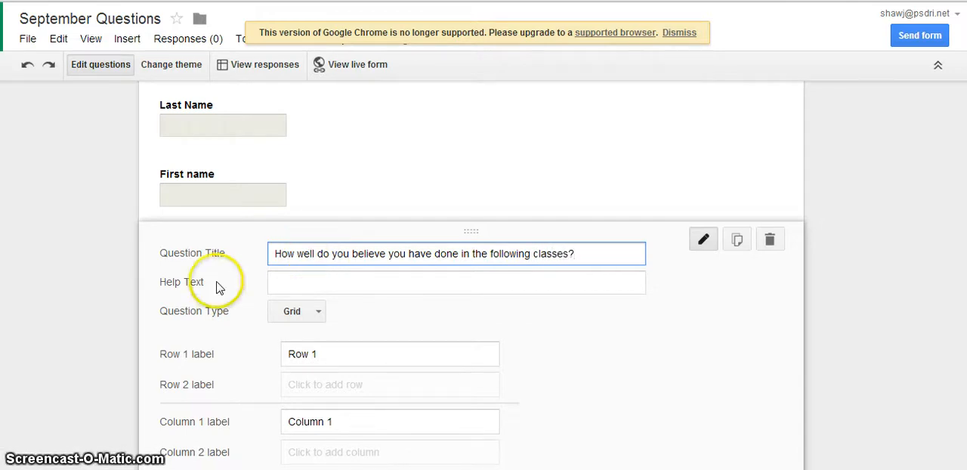
pyautogui.click(307, 282)
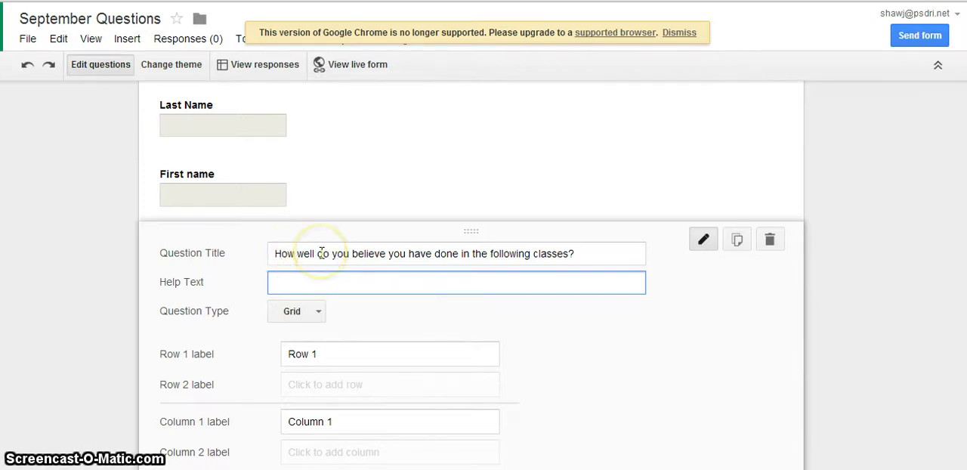
pyautogui.write('IN the 5th grade')
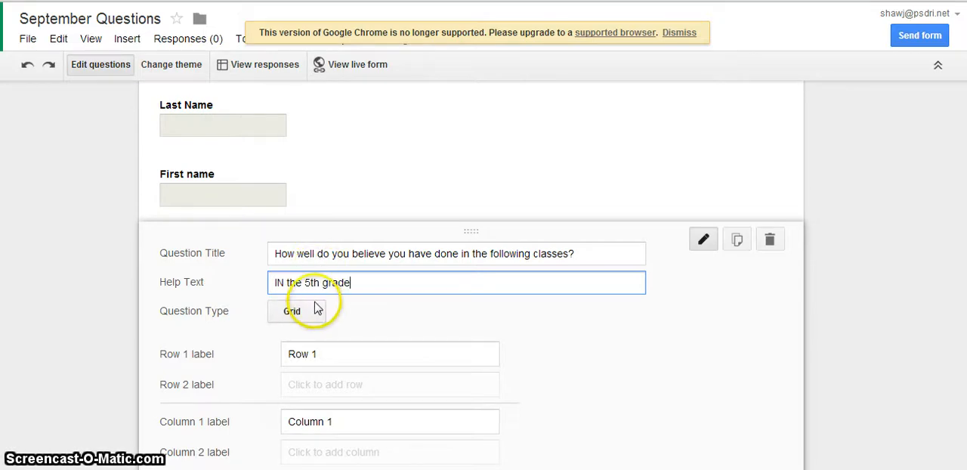
# - Label the grid question's first row "English /Writing (ELA)"
pyautogui.click(332, 356)
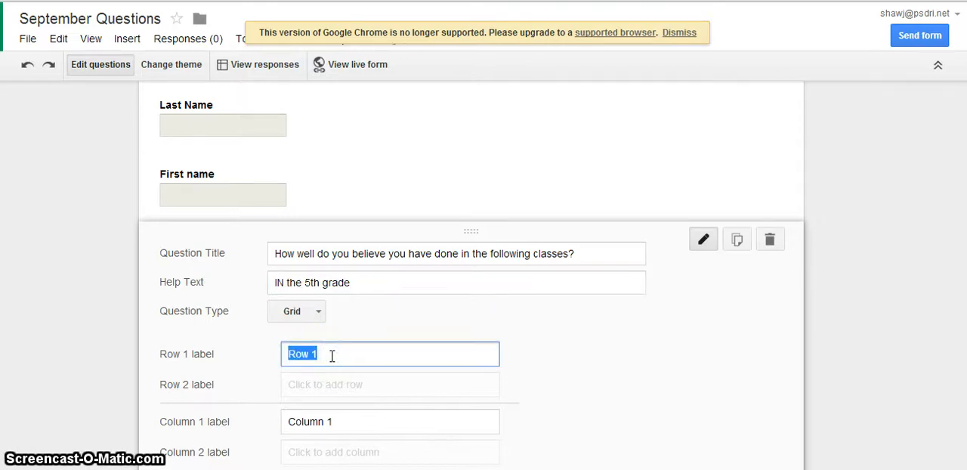
pyautogui.write('En')
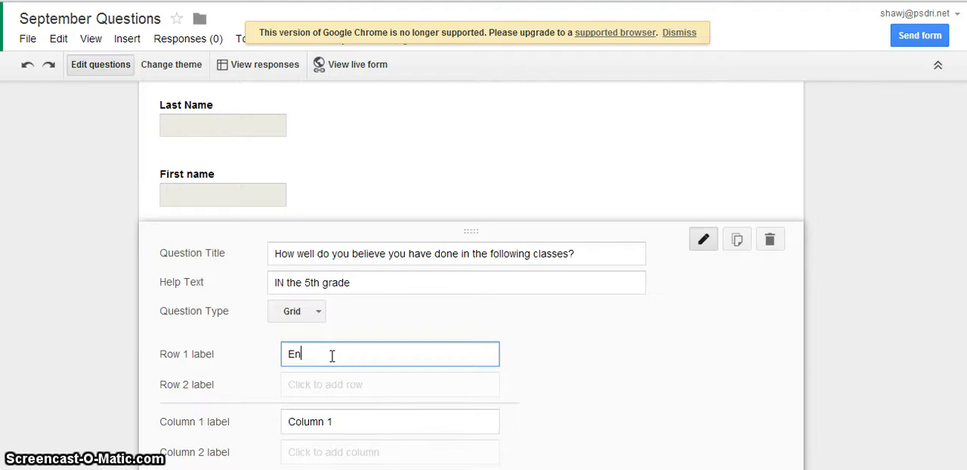
pyautogui.write('gli')
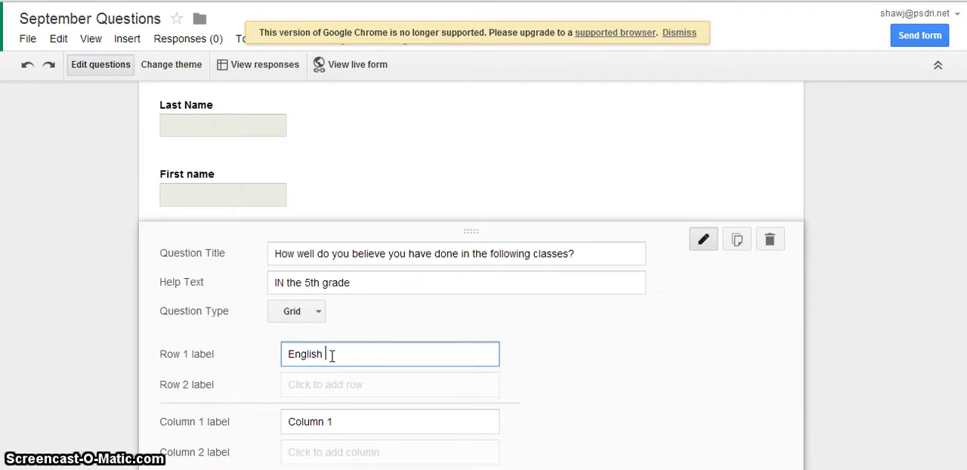
pyautogui.write('sh /')
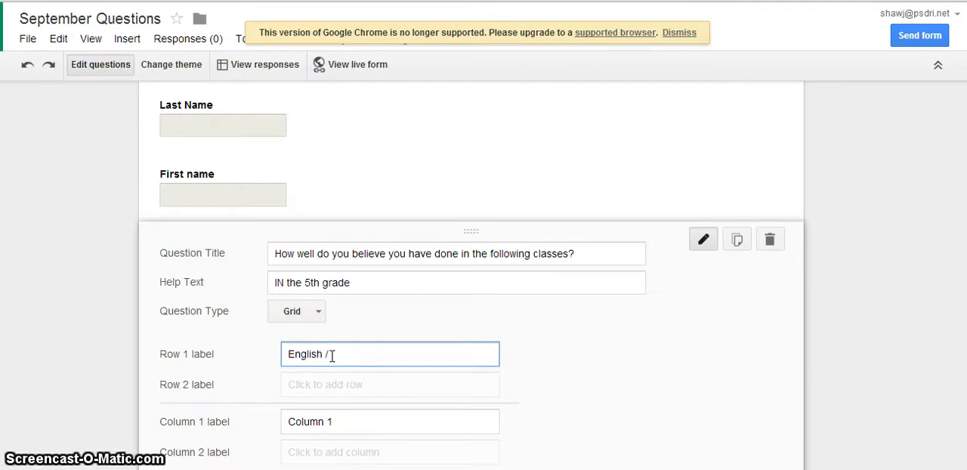
pyautogui.write('Writing')
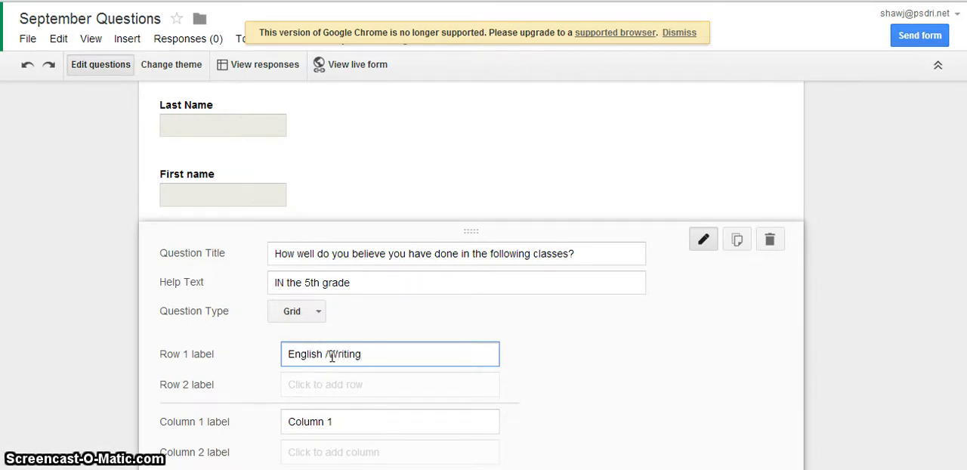
pyautogui.click(347, 366)
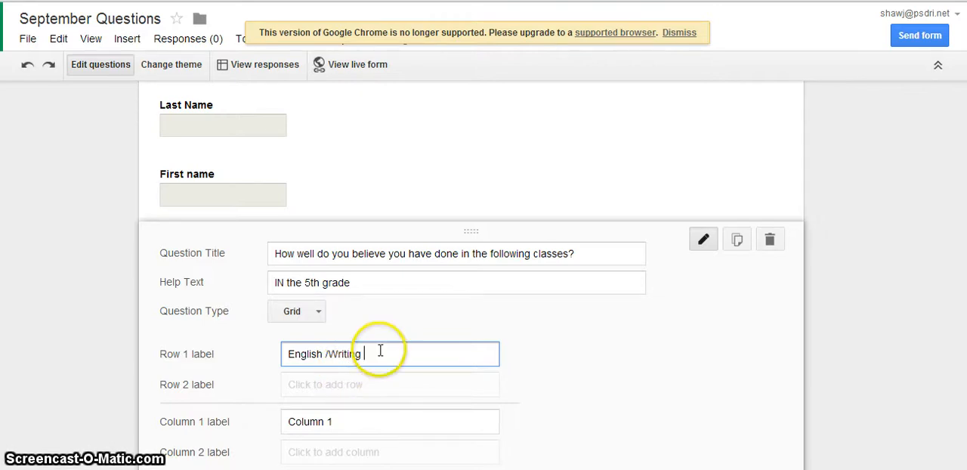
pyautogui.write('E')
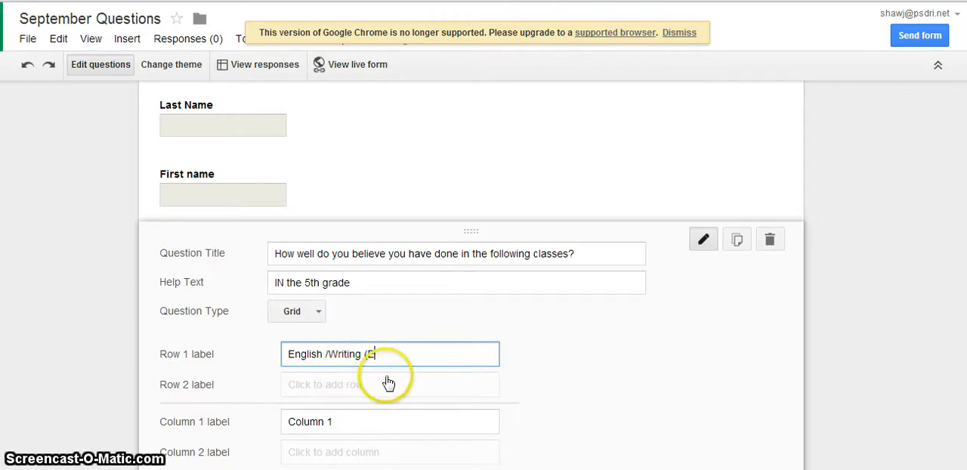
pyautogui.write('LA)')
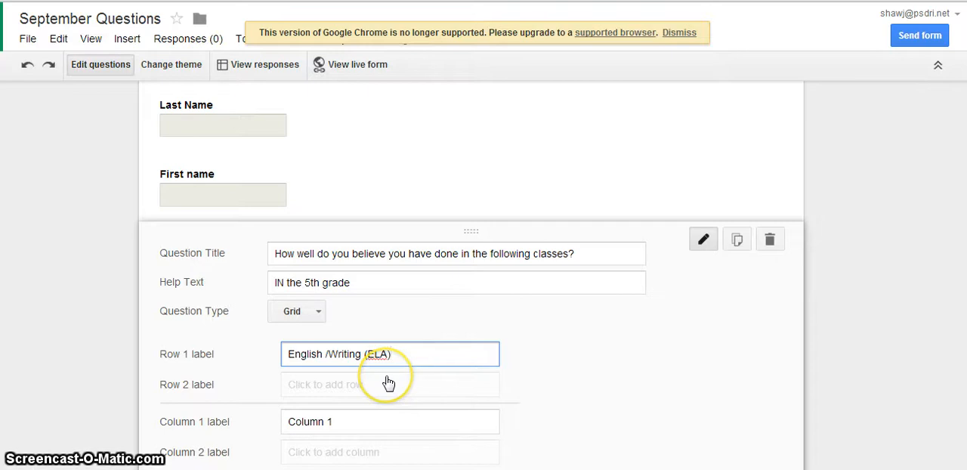
# - Add three more rows to the grid question, labelled "Math", "Science" and "Social Studies"
pyautogui.click(387, 385)
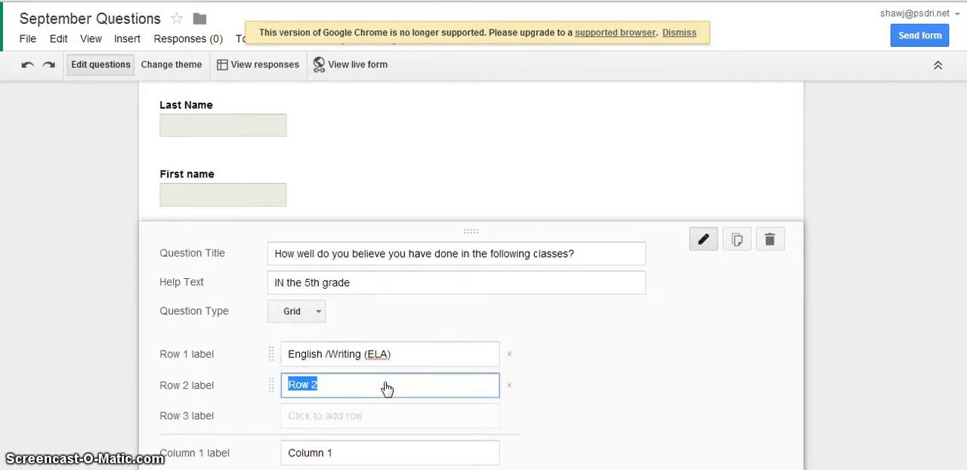
pyautogui.write('Math')
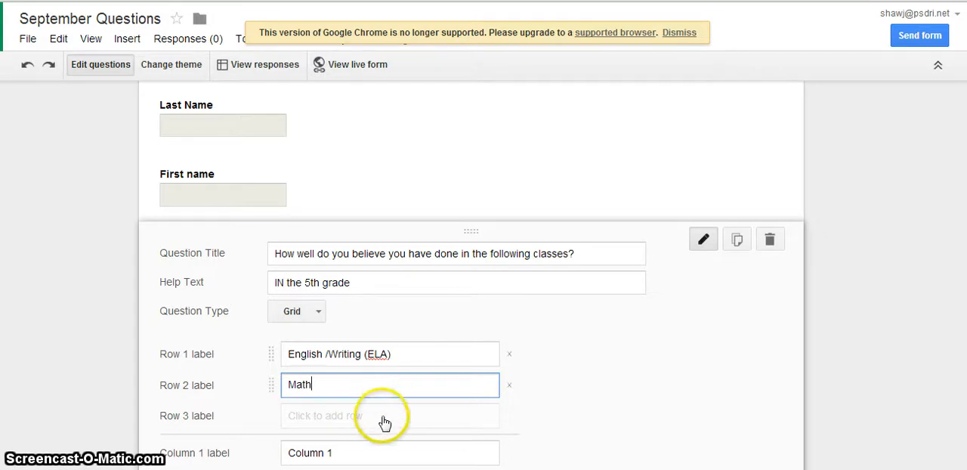
pyautogui.click(384, 421)
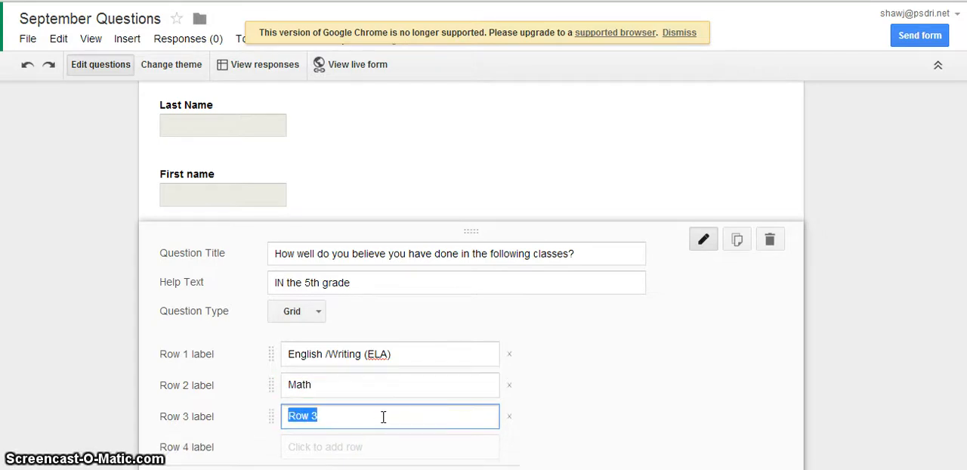
pyautogui.write('Science')
pyautogui.click(382, 444)
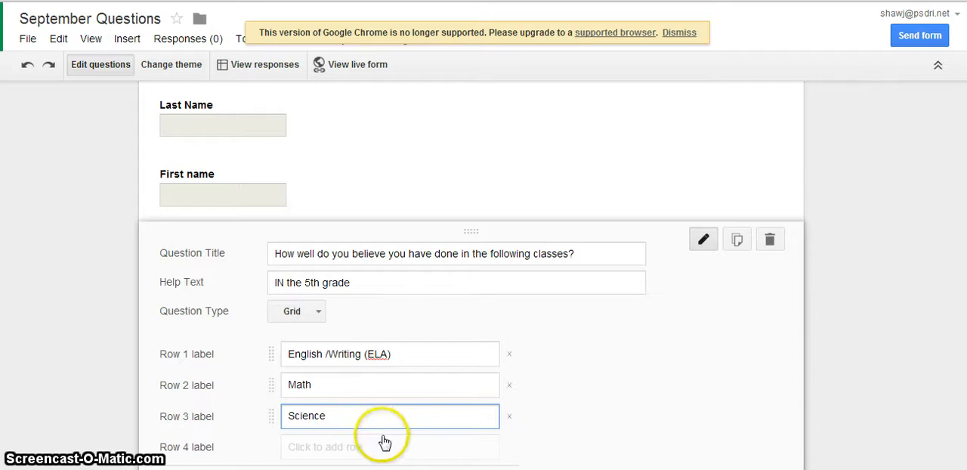
pyautogui.write('Social Studies')
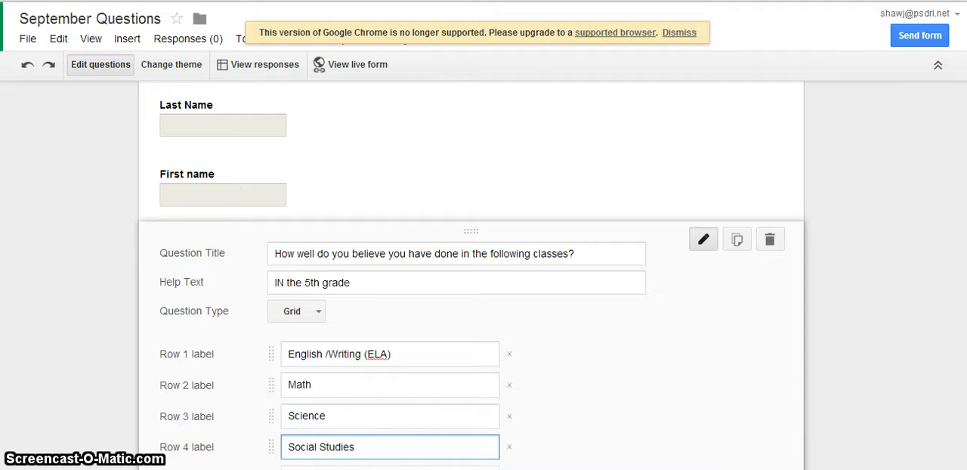
# - Label the grid question's first column "I am awesome!" and add a second column
pyautogui.scroll(-3, 469, 280)
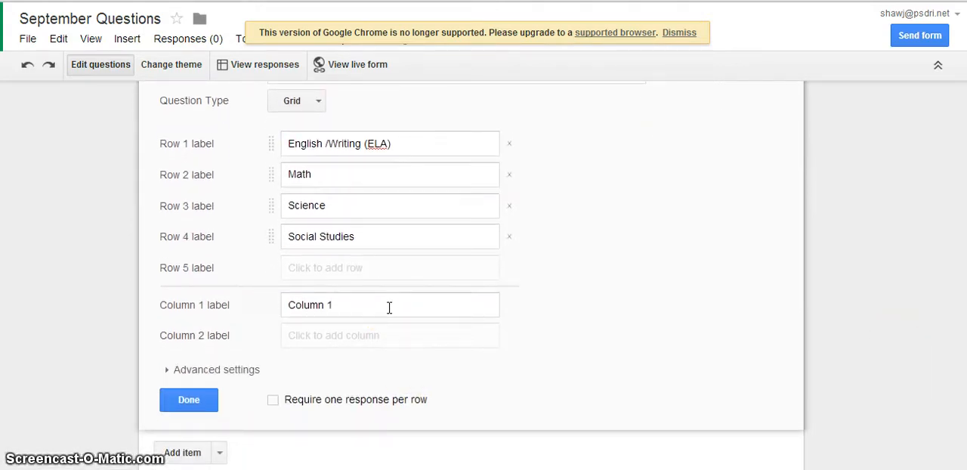
pyautogui.click(390, 307)
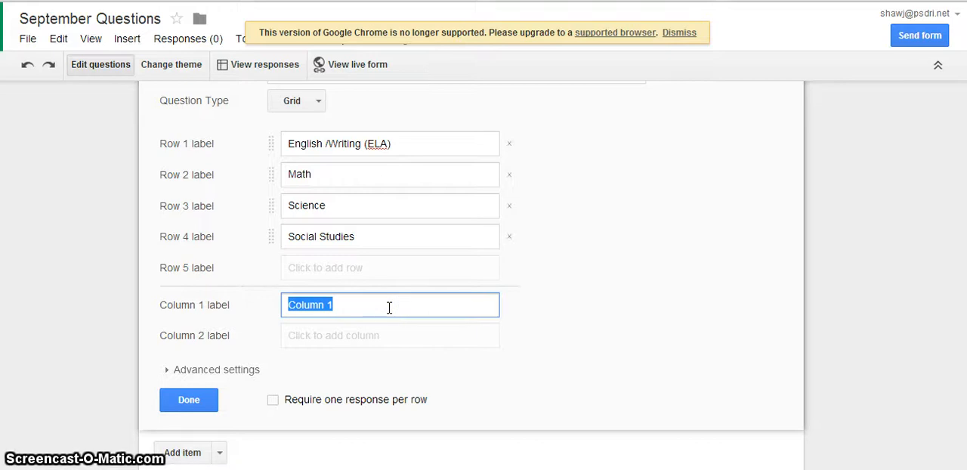
pyautogui.write('I am a')
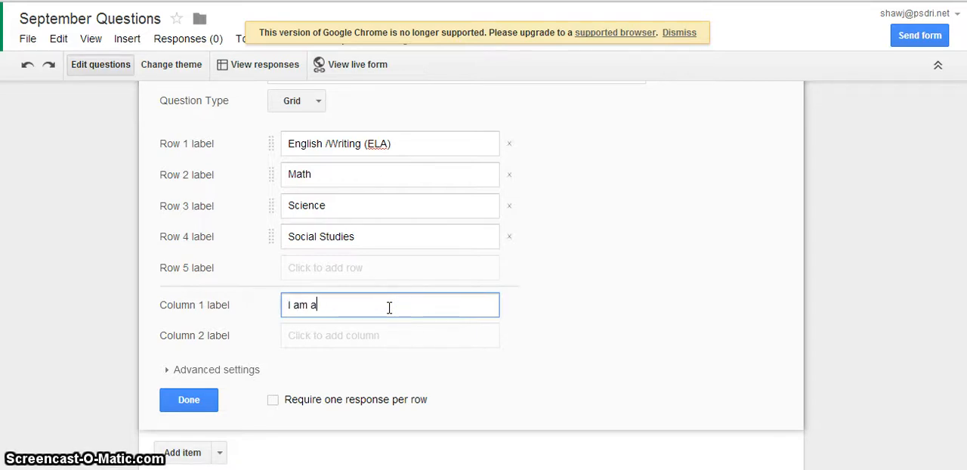
pyautogui.write('wesome')
pyautogui.click(389, 332)
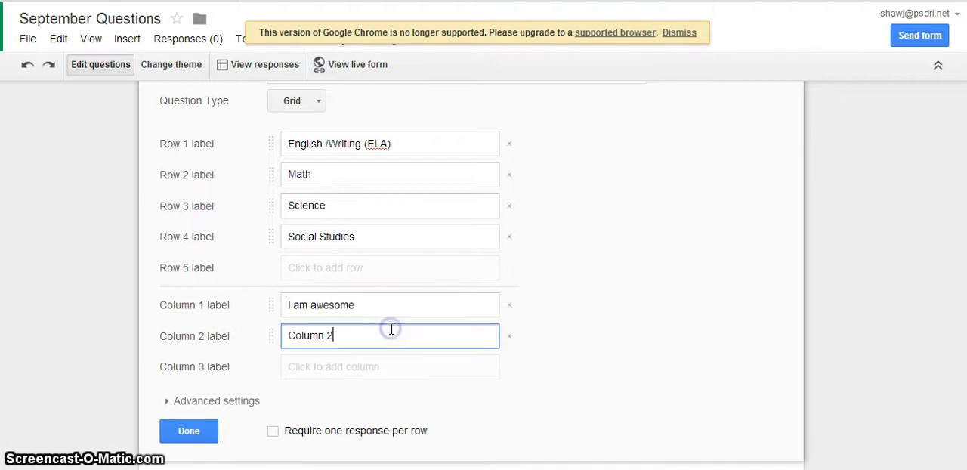
pyautogui.click(391, 309)
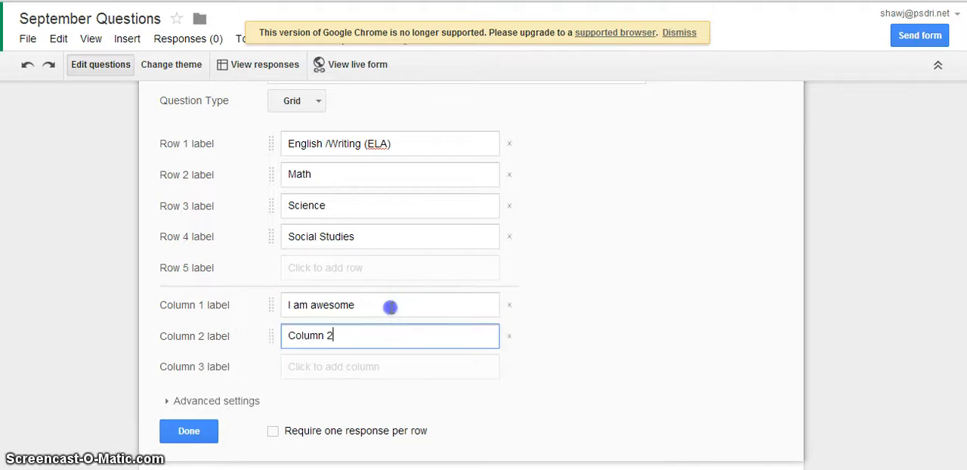
pyautogui.click(391, 307)
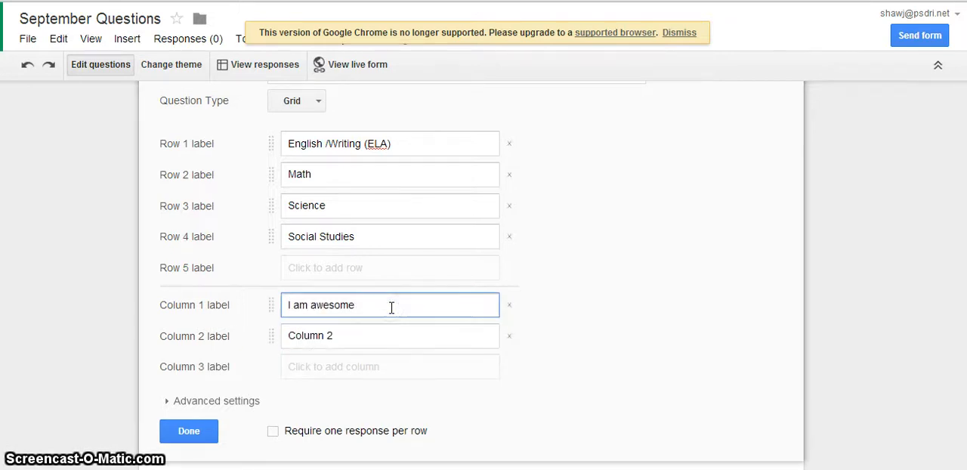
# - Label the grid question's second column "I do ok." and add a third column
pyautogui.click(392, 335)
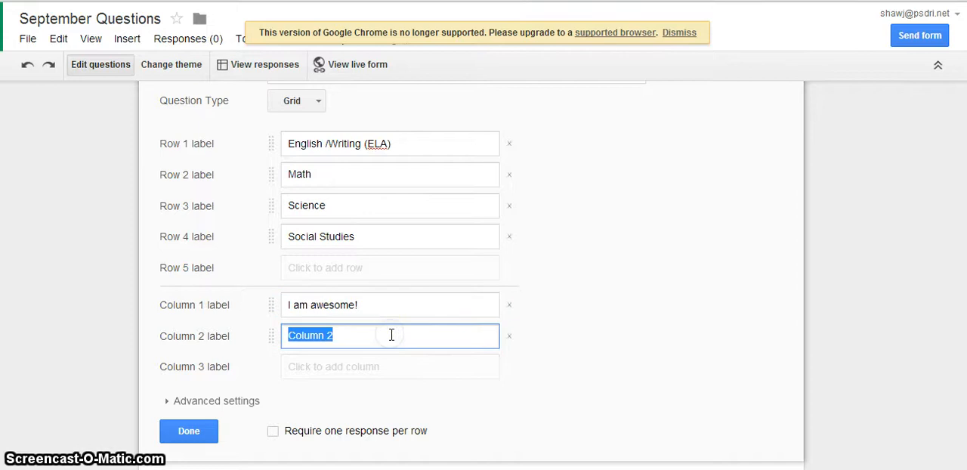
pyautogui.write('I do ok!')
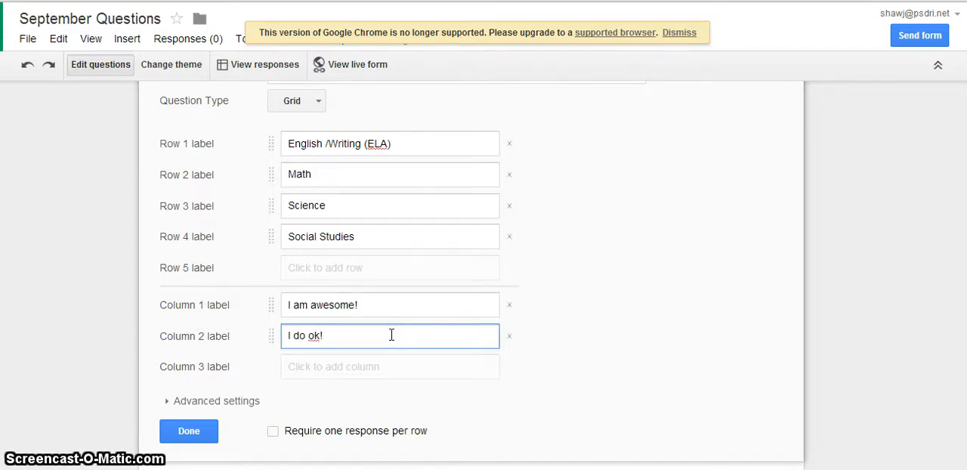
pyautogui.click(383, 368)
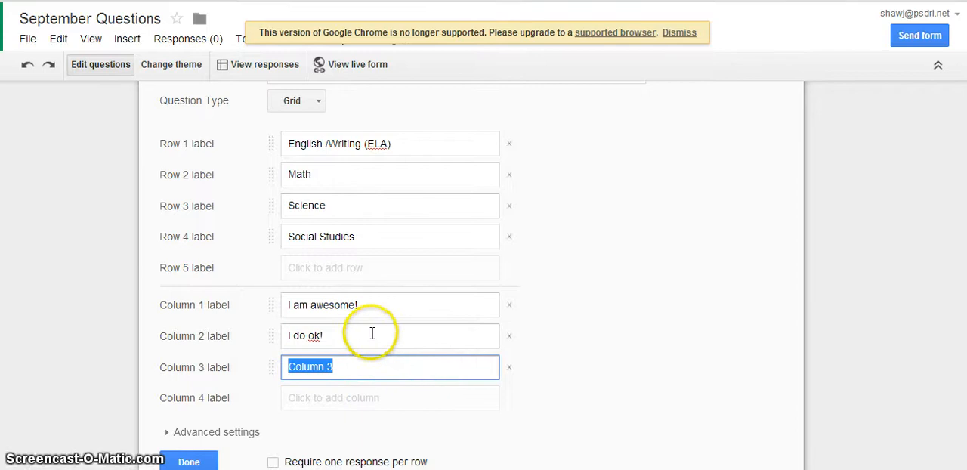
pyautogui.click(372, 333)
pyautogui.click(372, 333)
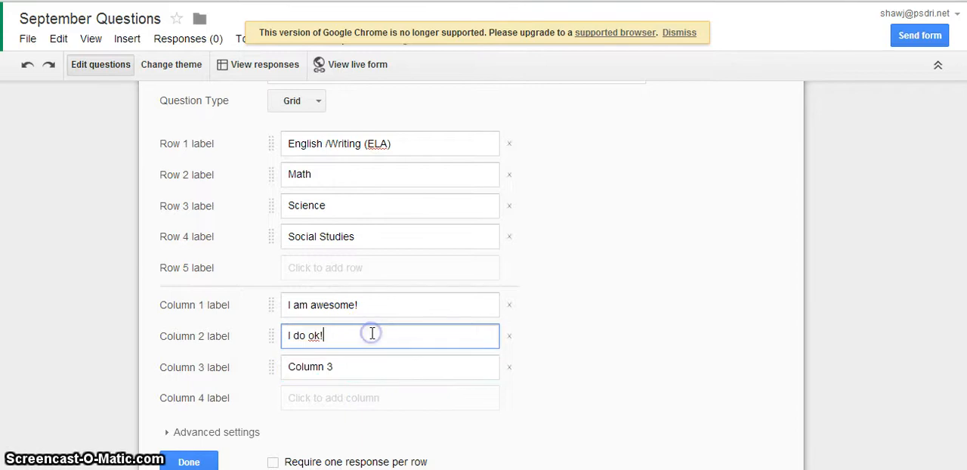
pyautogui.press('BackSpace')
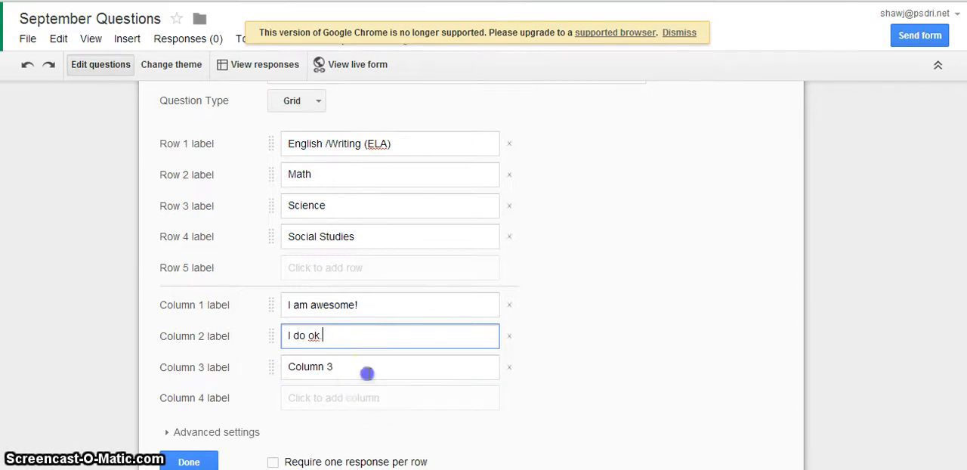
# - Label the grid question's third column "I need some help"
pyautogui.click(368, 373)
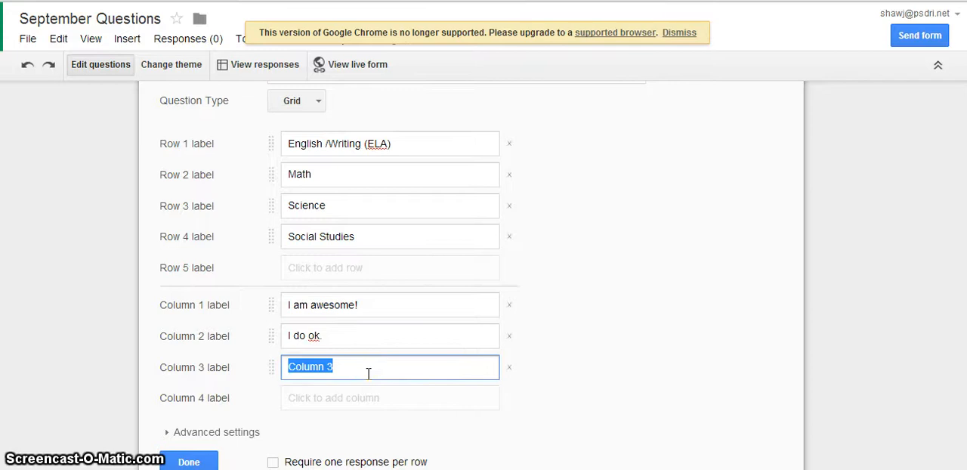
pyautogui.write('I need some help')
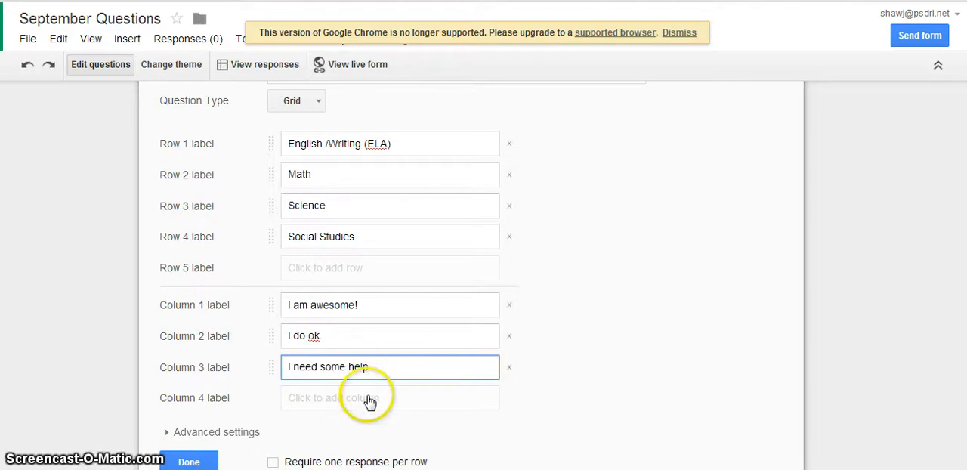
# - Add a fourth column labelled "I need lots of help" to the grid question and finish editing it
pyautogui.click(368, 397)
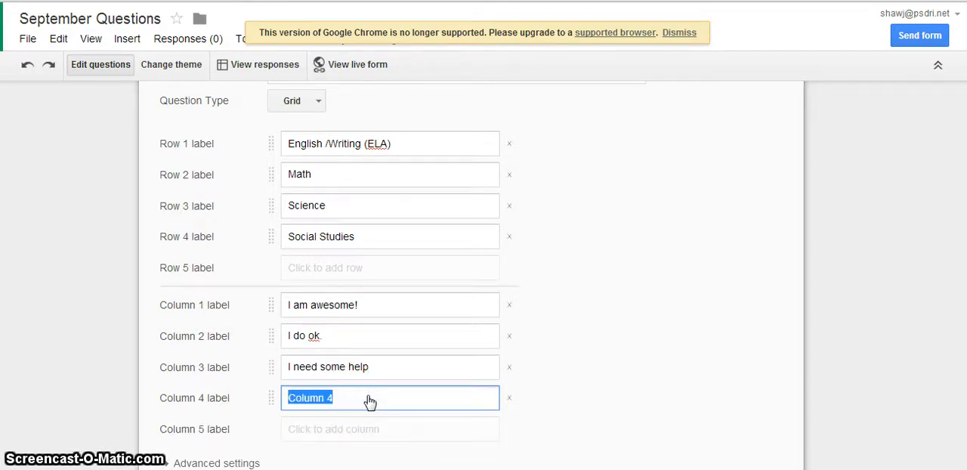
pyautogui.write('I need')
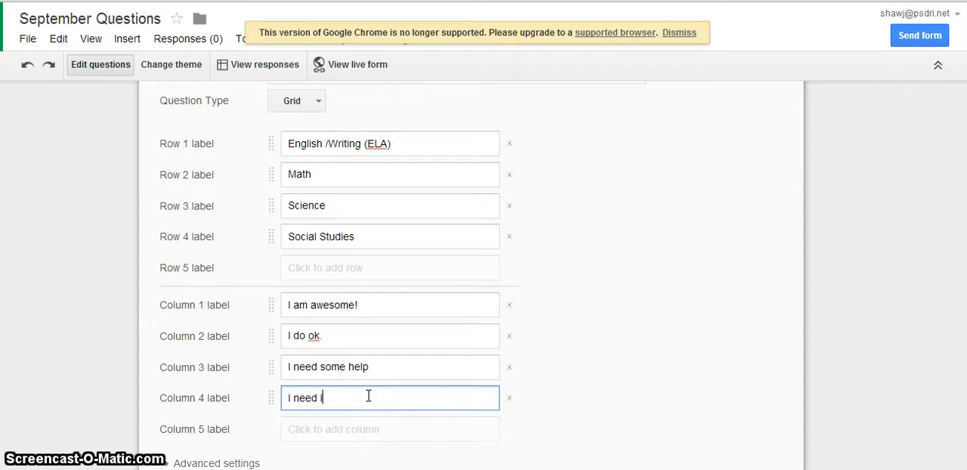
pyautogui.write(' lots of he')
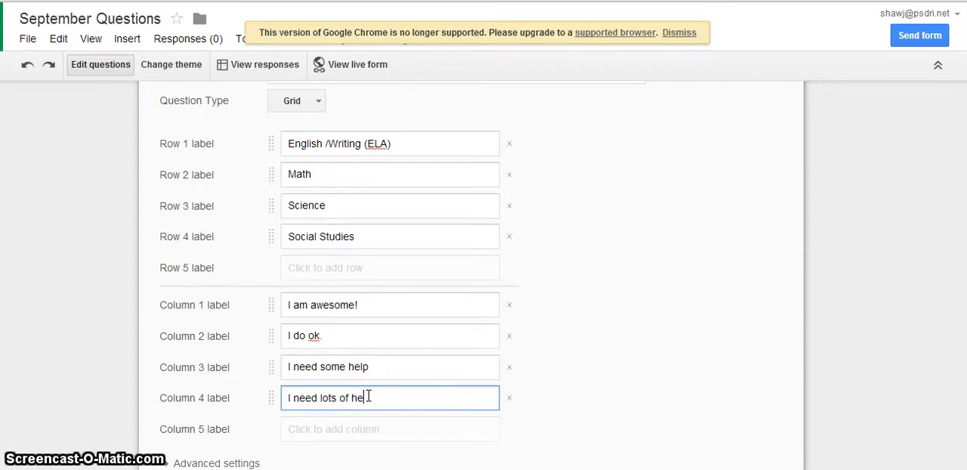
pyautogui.write('lp')
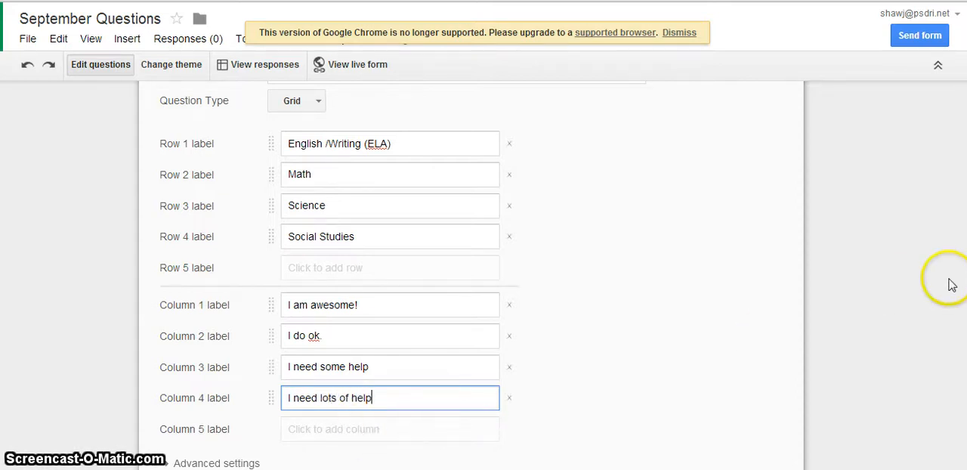
pyautogui.scroll(-2, 468, 276)
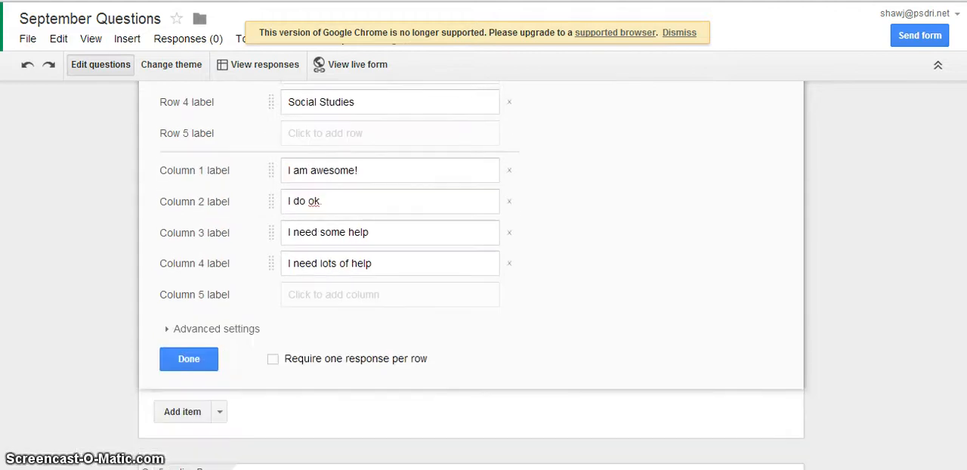
pyautogui.click(206, 345)
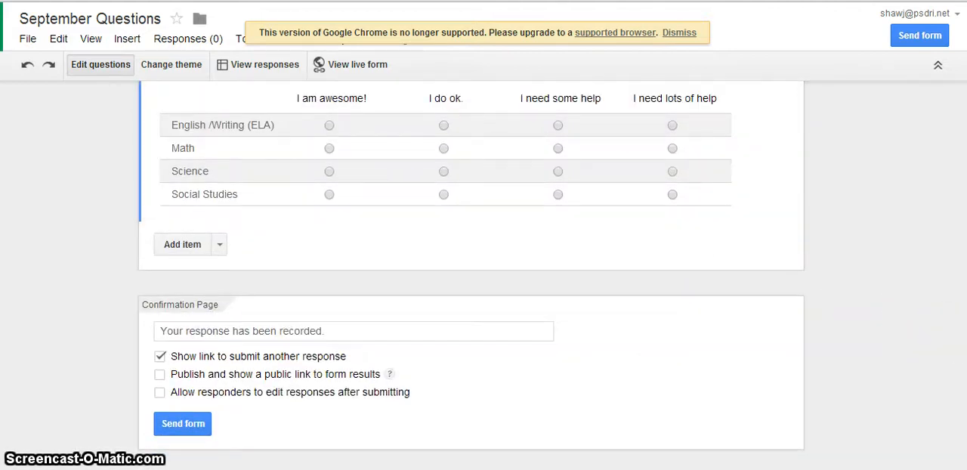
# - View the live form to check how its questions look to respondents, and return to the form editor
pyautogui.scroll(4, 471, 285)
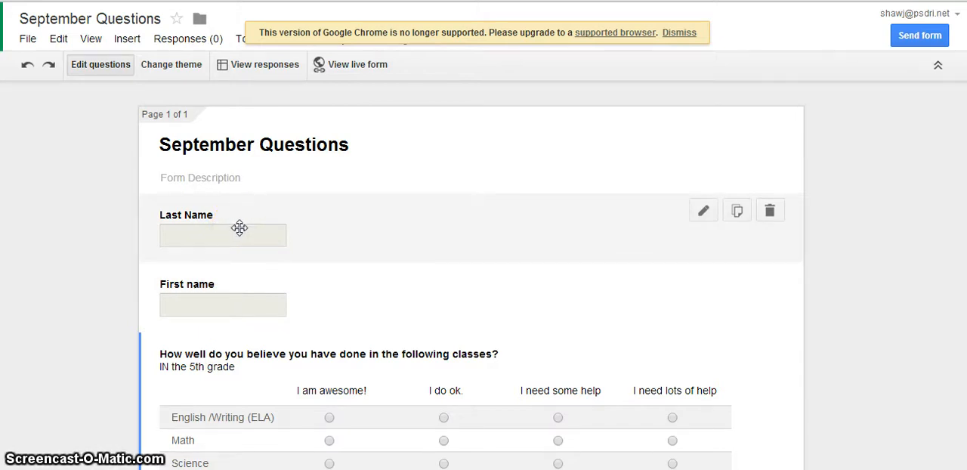
pyautogui.click(352, 68)
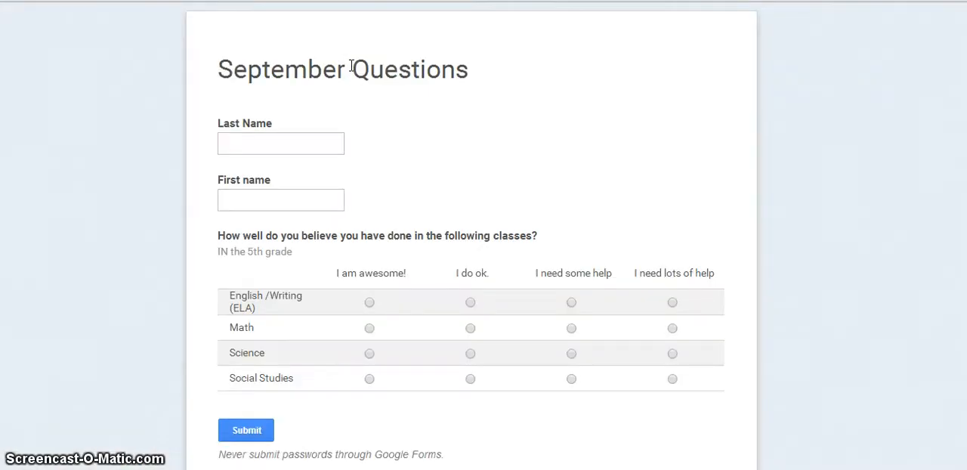
pyautogui.hotkey('ctrl', 'w')
pyautogui.hotkey('ctrl', 'Tab')
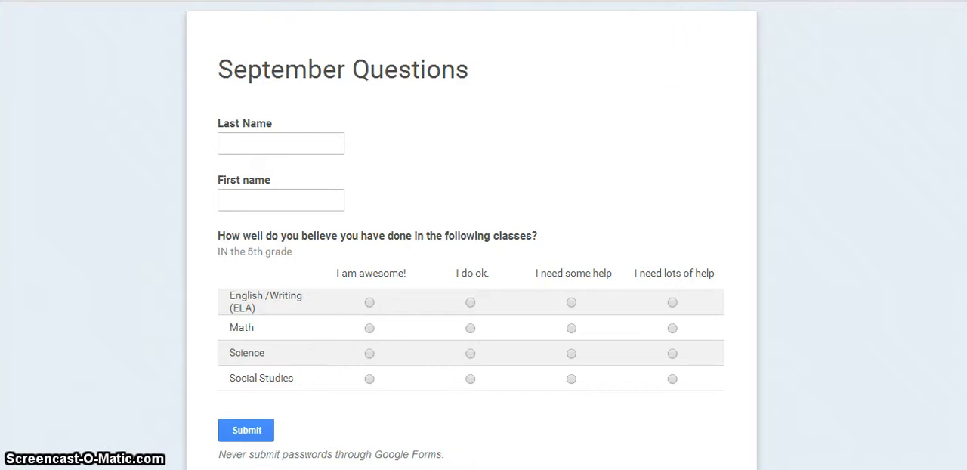
pyautogui.click(680, 0)
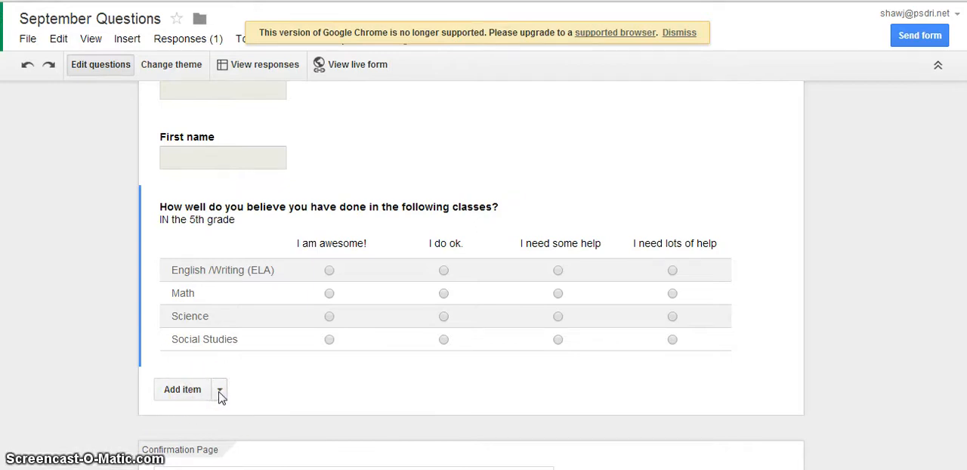
# - Add a checkboxes question below the grid question, titled "How do you study?"
pyautogui.click(220, 392)
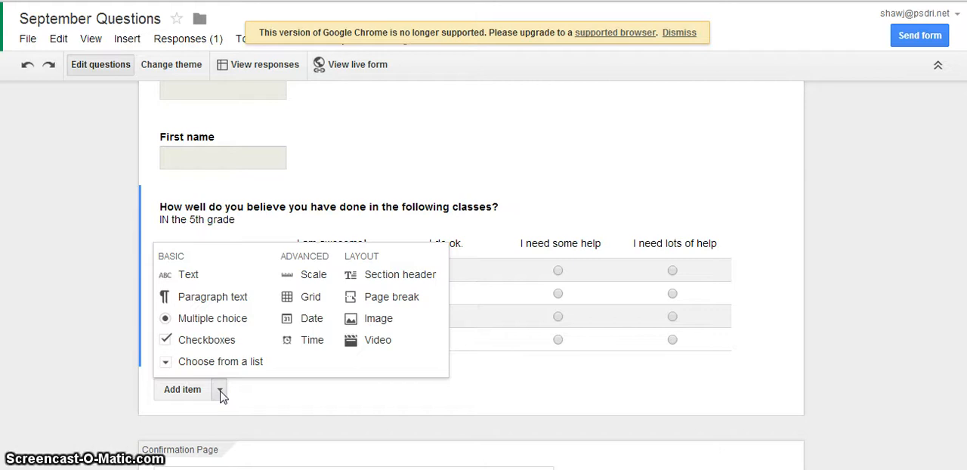
pyautogui.click(219, 342)
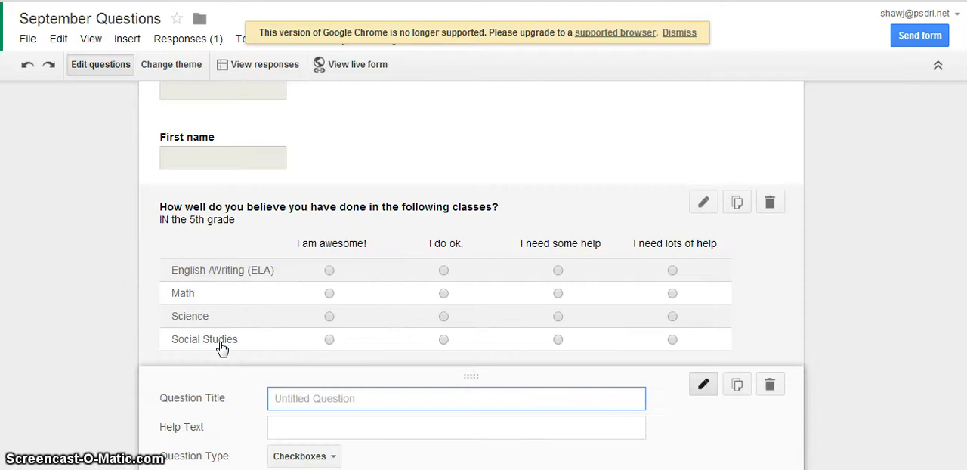
pyautogui.scroll(-3, 472, 272)
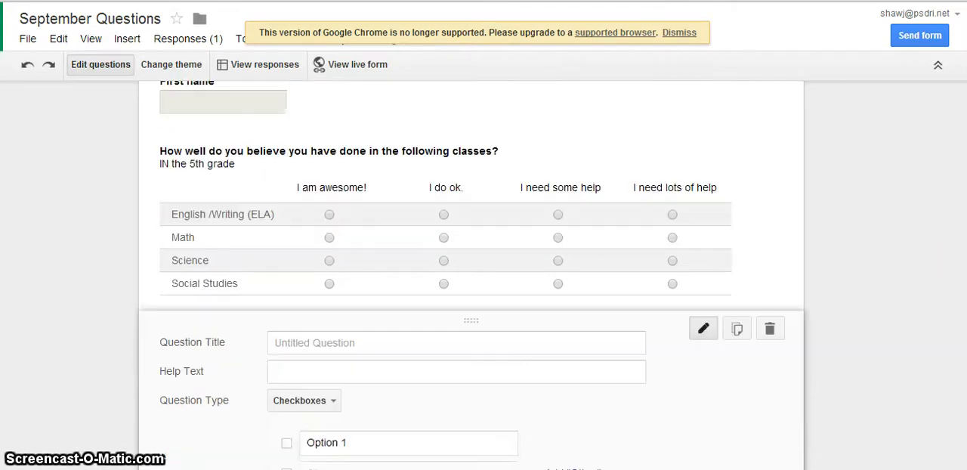
pyautogui.click(434, 188)
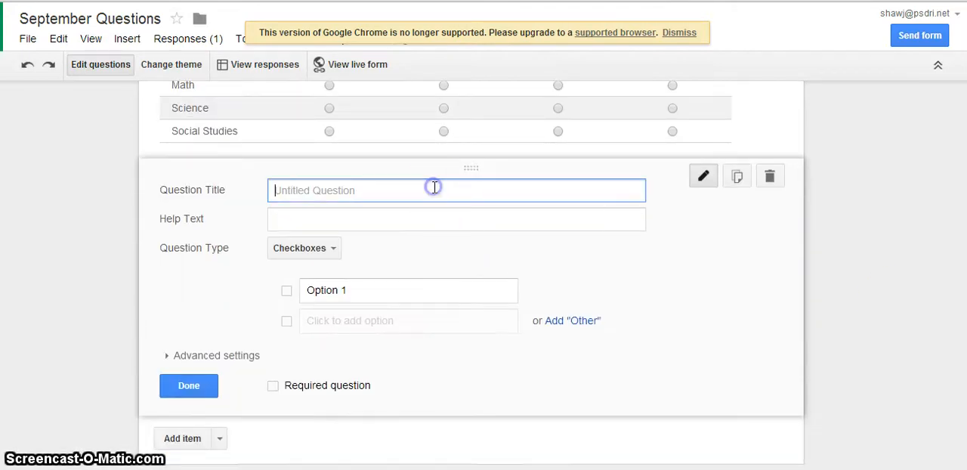
pyautogui.write('How do y')
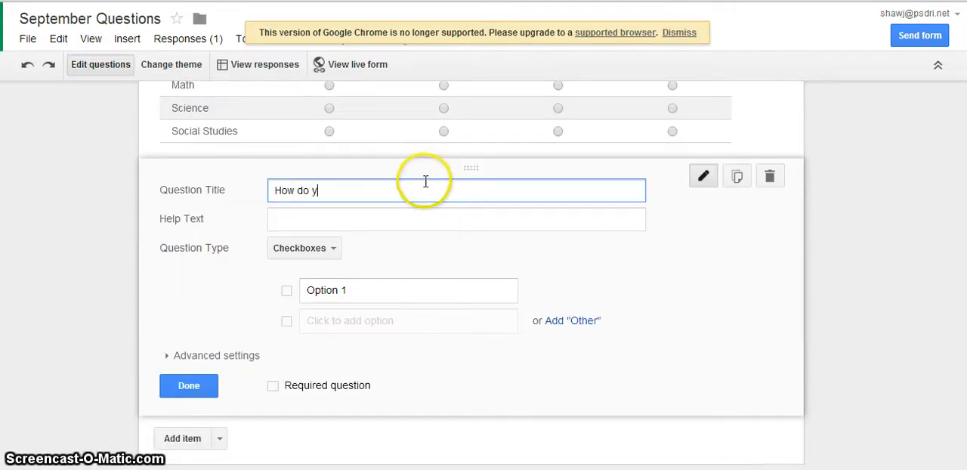
pyautogui.write('ou study?')
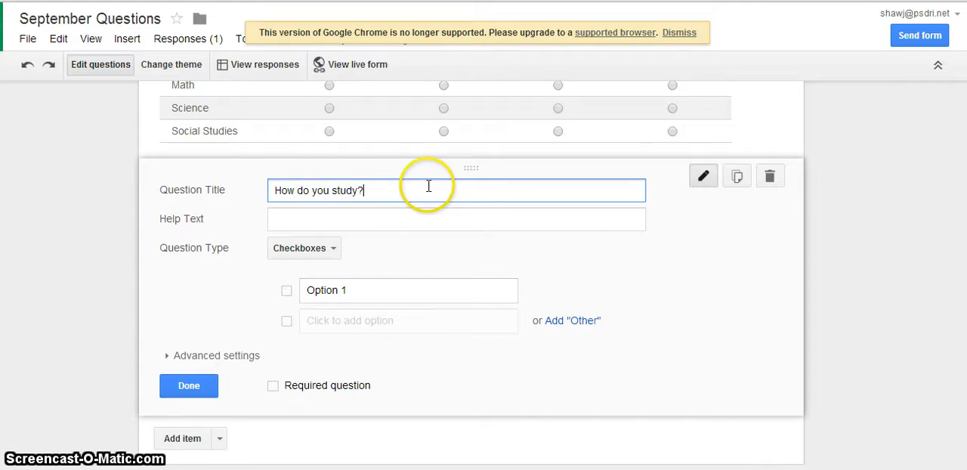
# - Set the checkbox question's first two options to "I read information over." and "I write the information down"
pyautogui.click(397, 290)
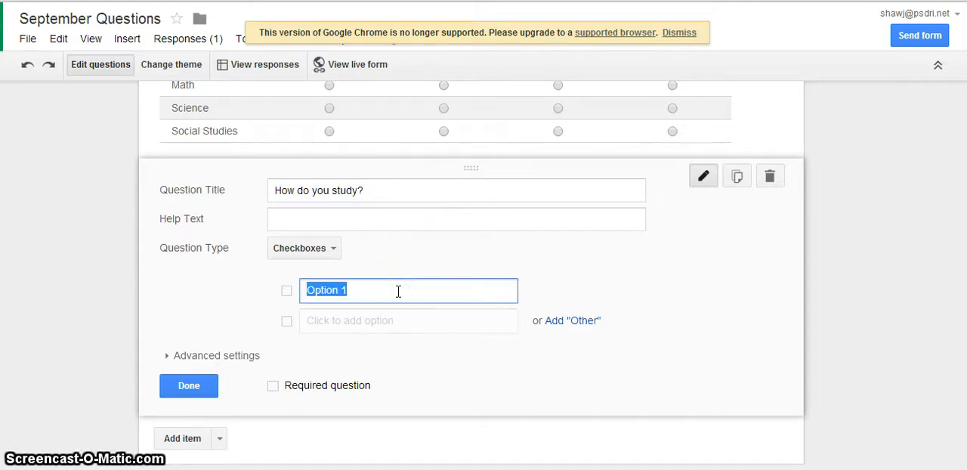
pyautogui.write('I r')
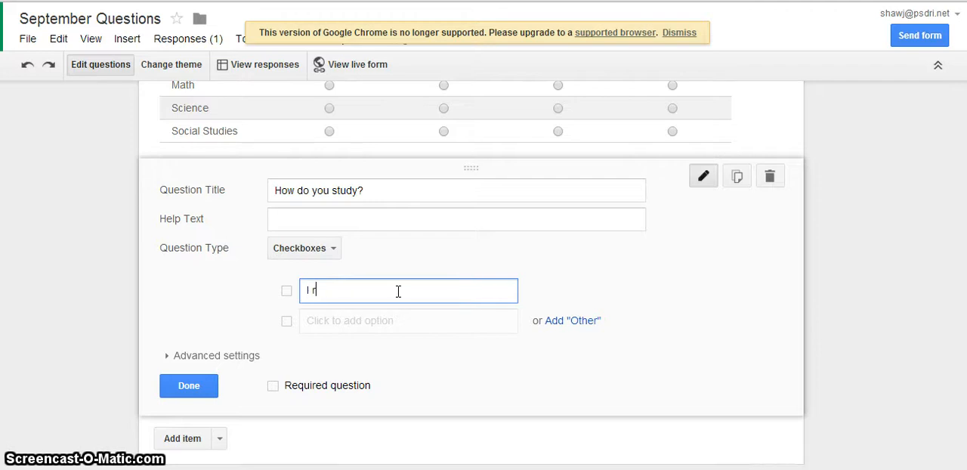
pyautogui.write('ead information over')
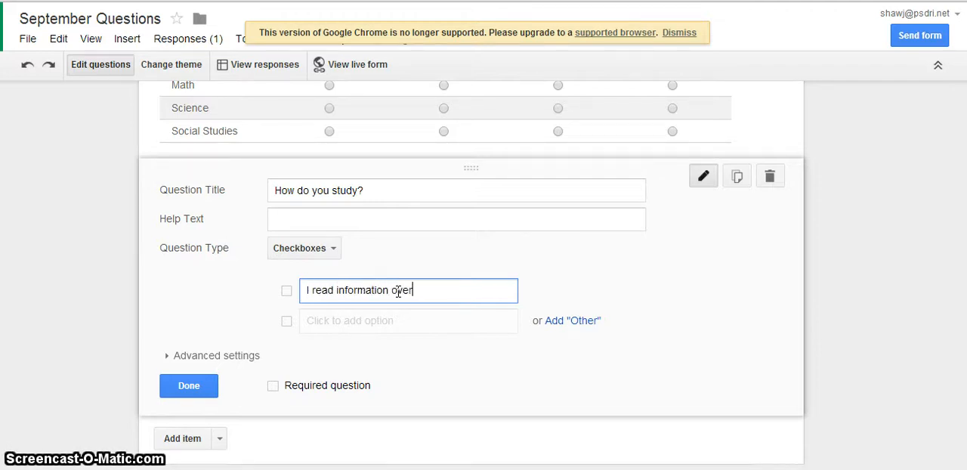
pyautogui.write('.')
pyautogui.click(392, 320)
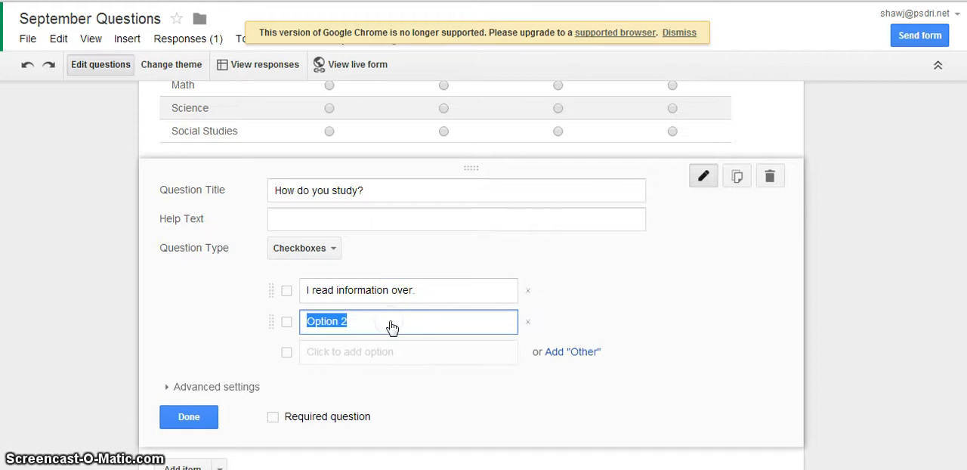
pyautogui.write('I write the inform')
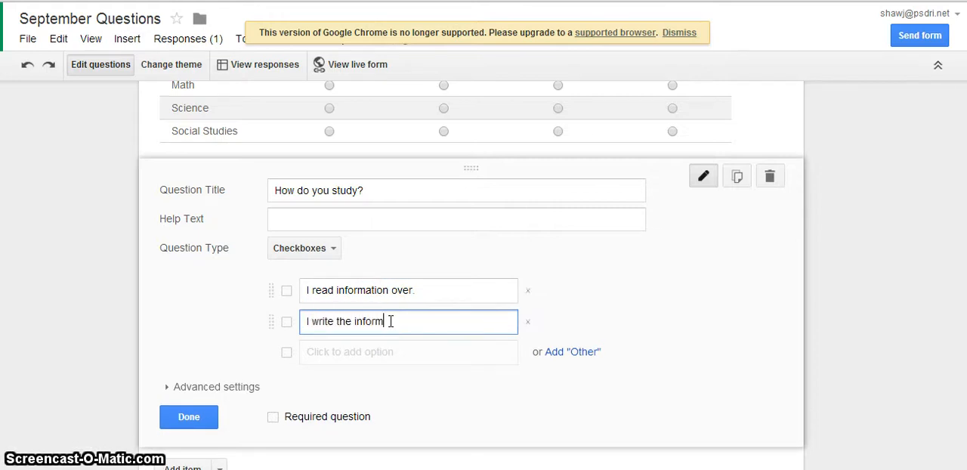
pyautogui.write('ation down')
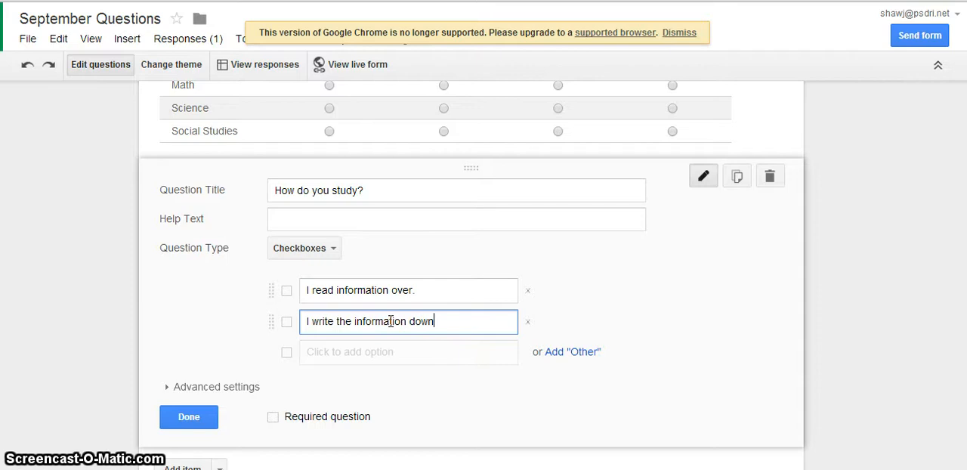
# - Add a third and a fourth option to the checkbox question, "I ask someone to quiz me" and "I don't study"
pyautogui.click(384, 361)
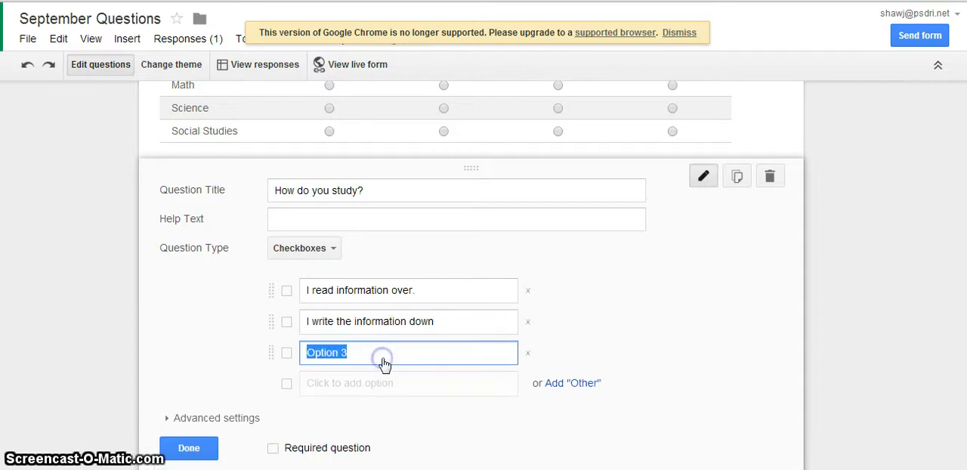
pyautogui.write('I a')
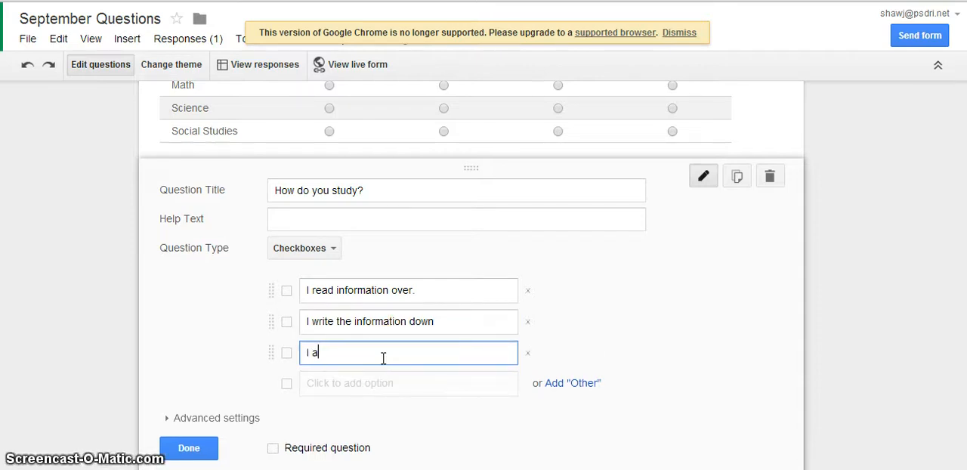
pyautogui.write('sk someone to ')
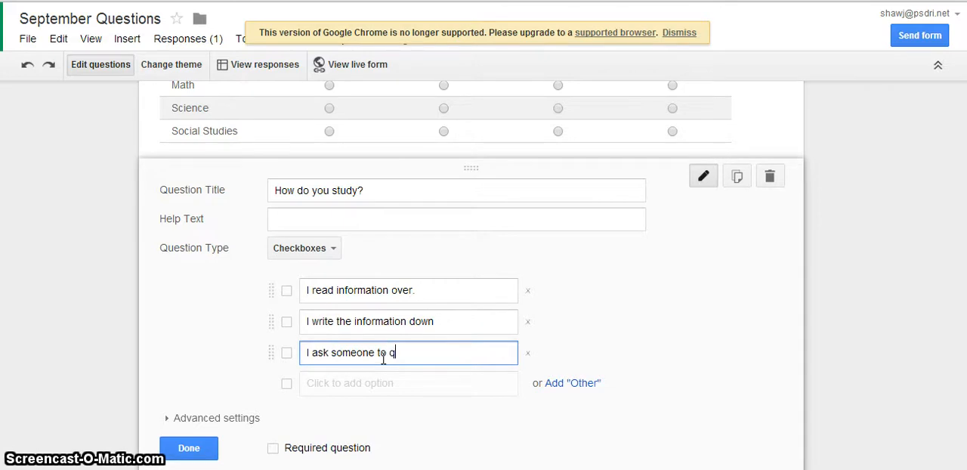
pyautogui.write('quiz me')
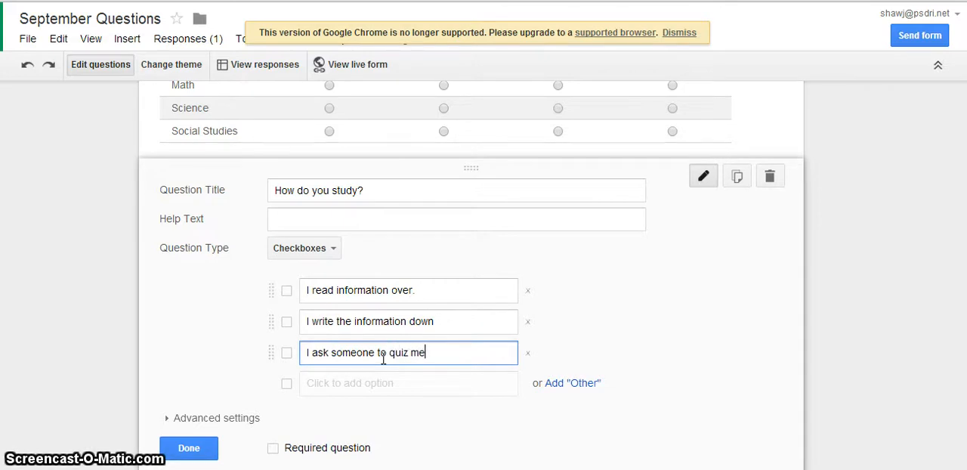
pyautogui.click(382, 388)
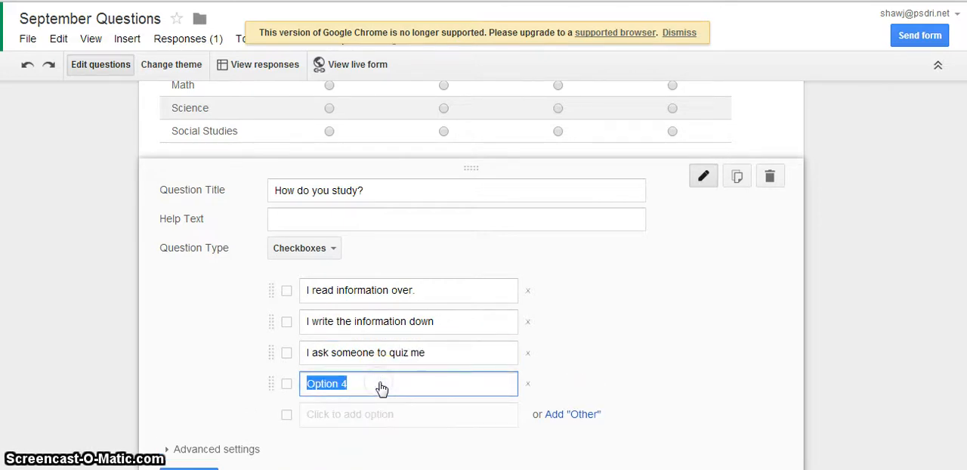
pyautogui.write("I don't study.")
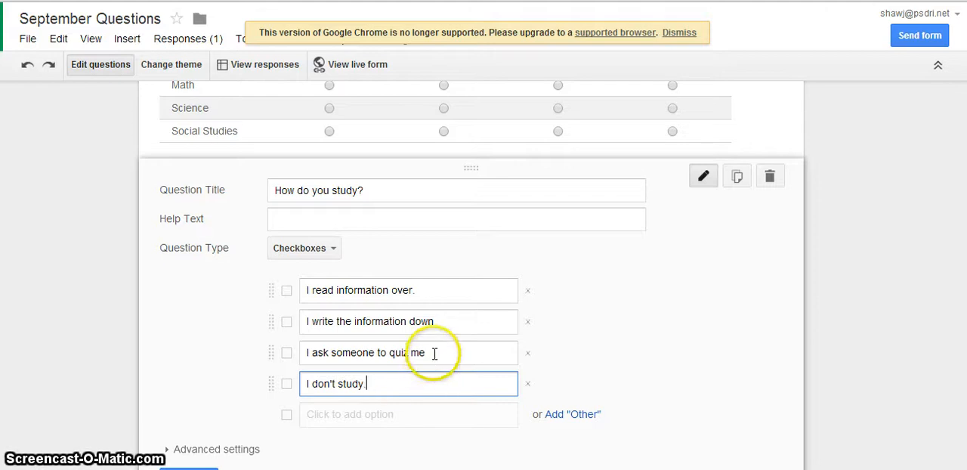
# - End the third and fourth checkbox options with periods and re-enter the second option as ".I write the information down."
pyautogui.click(435, 353)
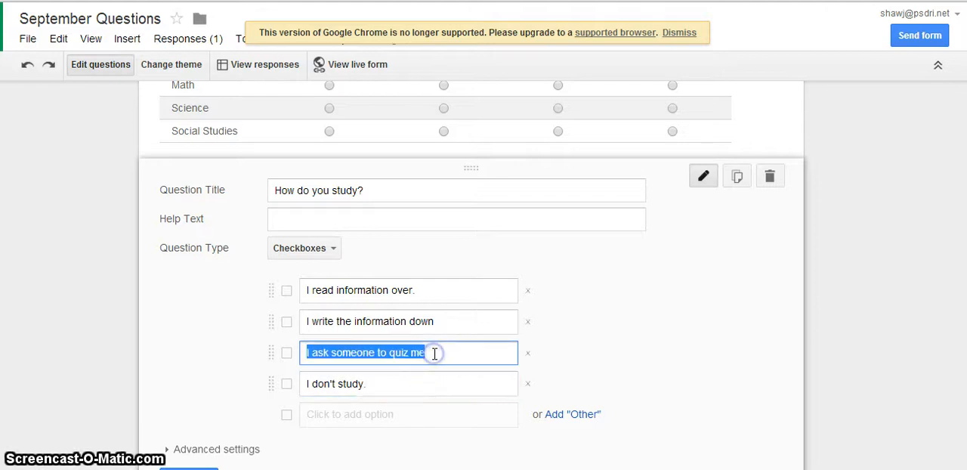
pyautogui.click(434, 353)
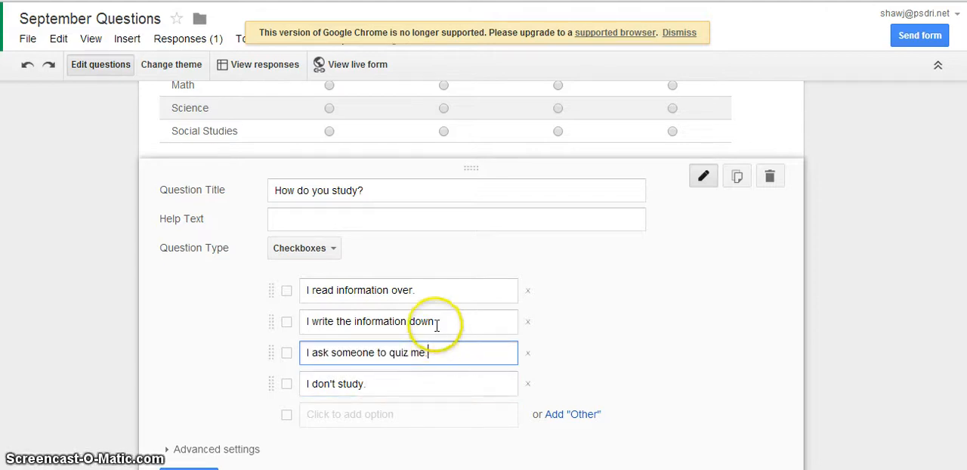
pyautogui.click(437, 321)
pyautogui.write('.')
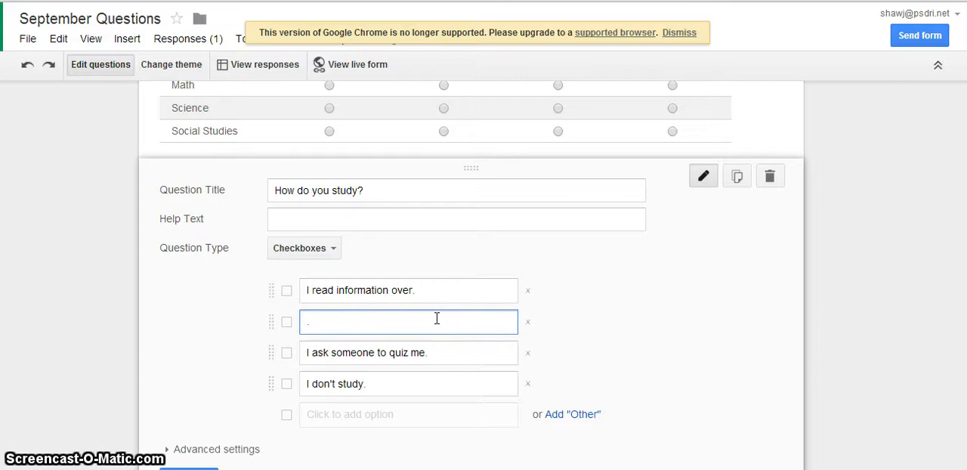
pyautogui.click(434, 325)
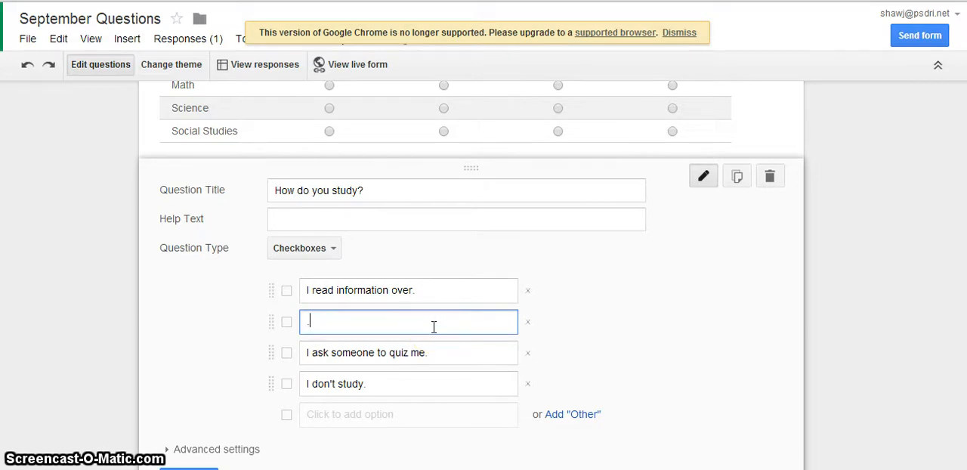
pyautogui.write('I')
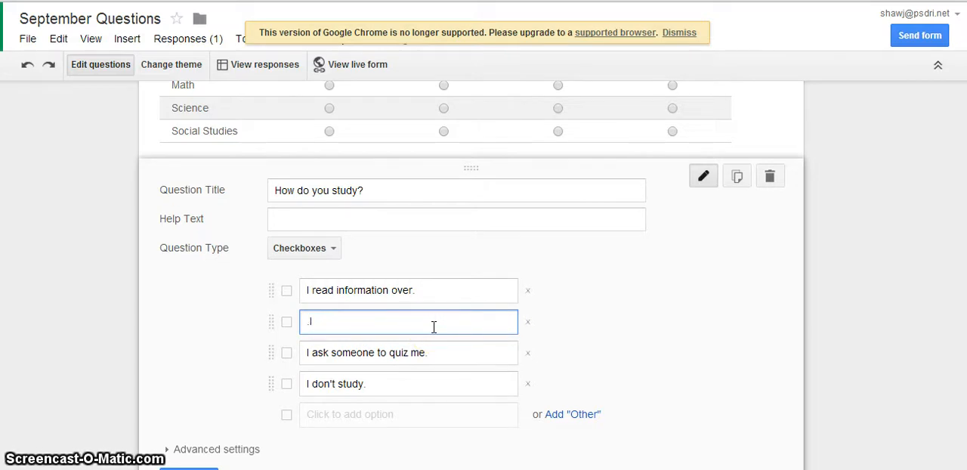
pyautogui.write(' write the in')
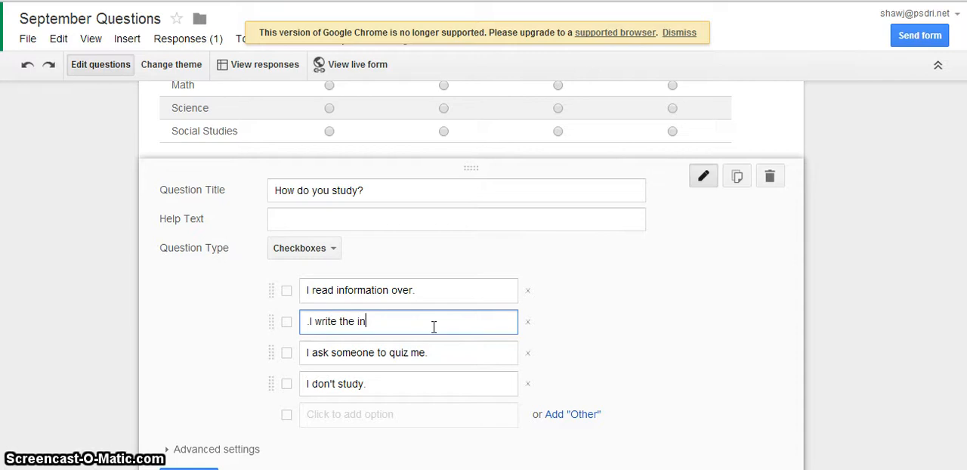
pyautogui.write('formation down.')
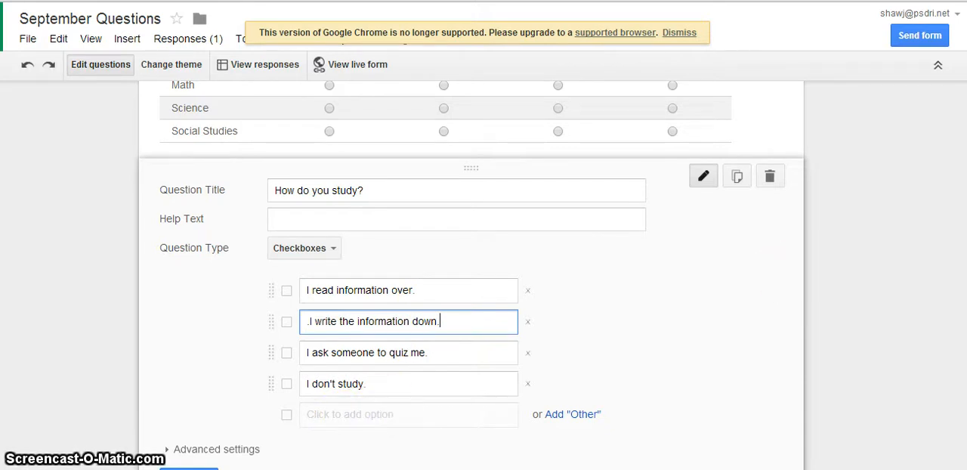
# - Finish editing the "How do you study?" checkbox question
pyautogui.scroll(-1, 472, 272)
pyautogui.scroll(-2, 518, 421)
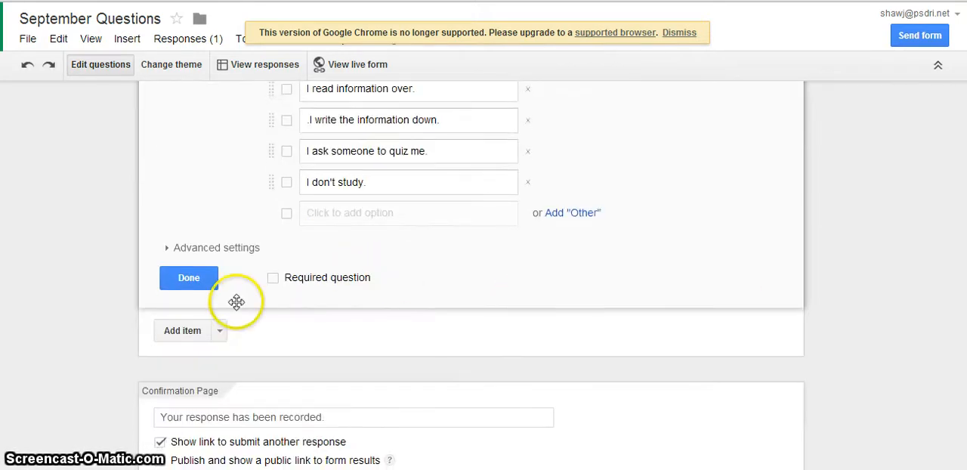
pyautogui.click(201, 286)
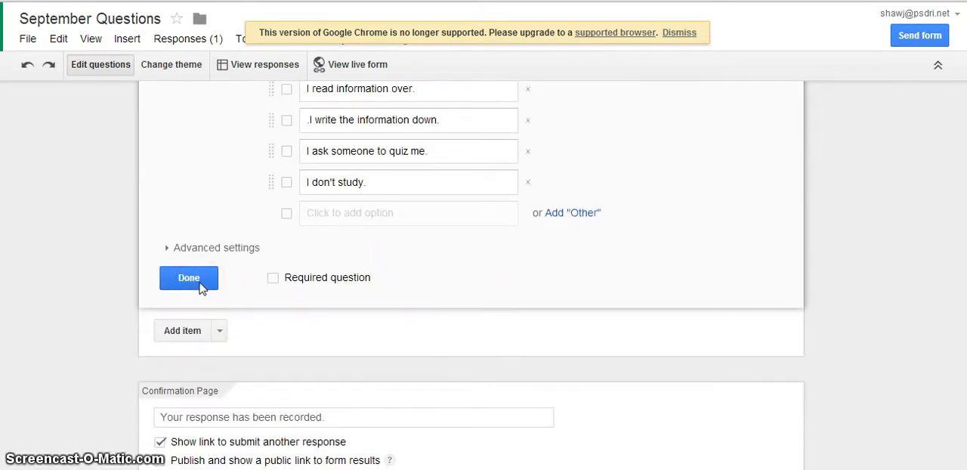
pyautogui.click(200, 287)
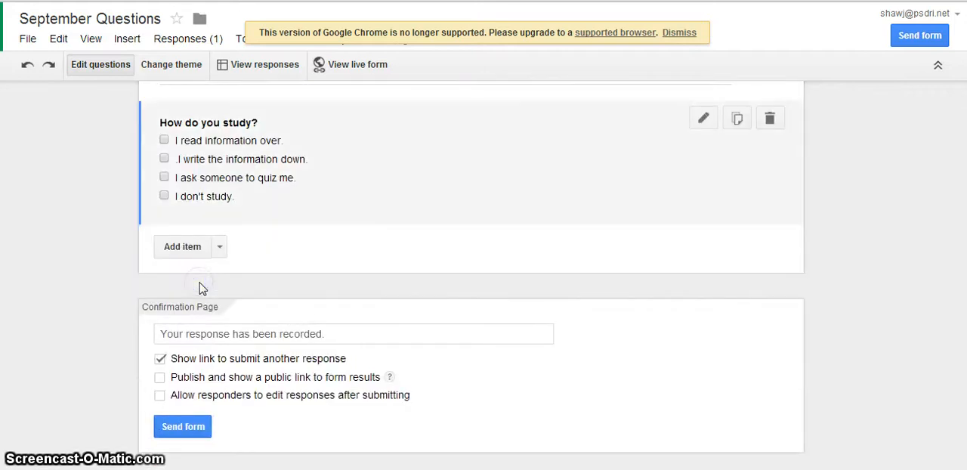
# - Add a scale question below the checkbox question, titled "How much do you like school?"
pyautogui.scroll(2, 208, 277)
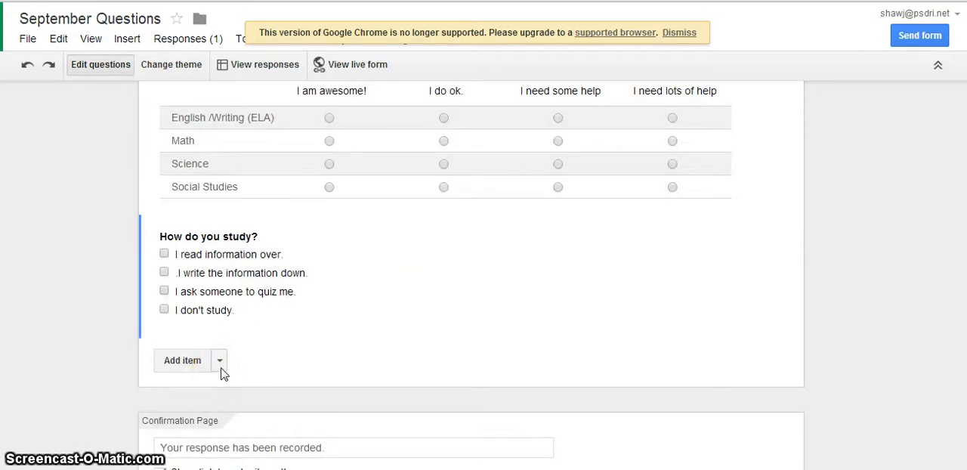
pyautogui.click(221, 363)
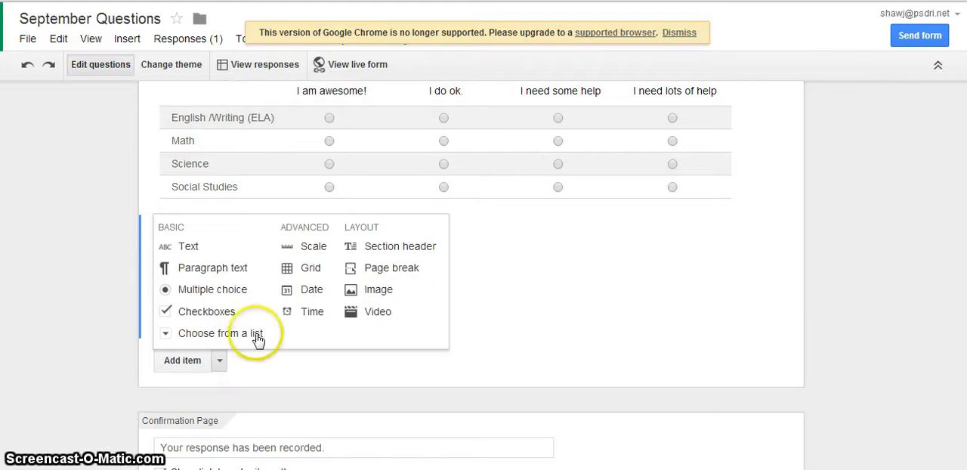
pyautogui.click(306, 251)
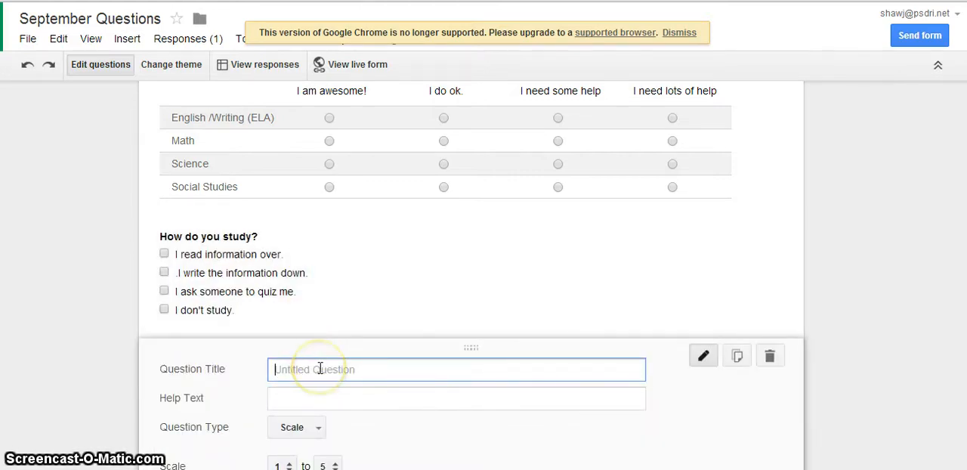
pyautogui.write('How much do')
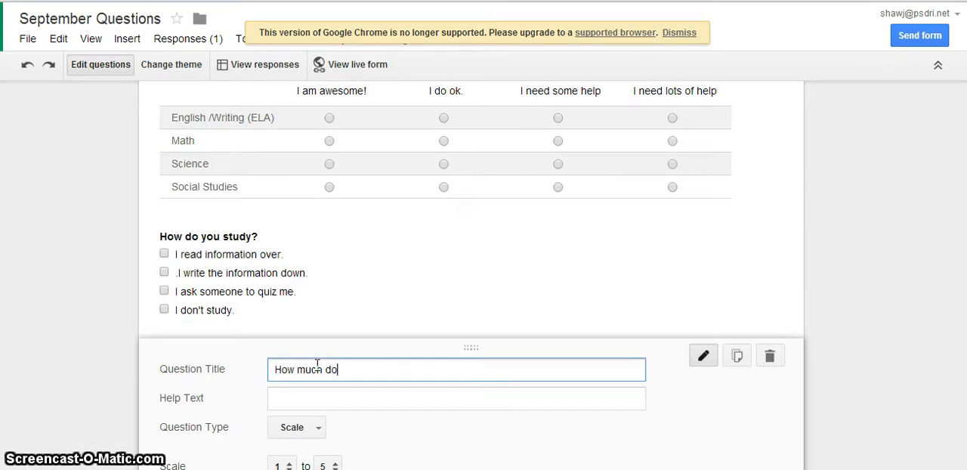
pyautogui.write(' you like')
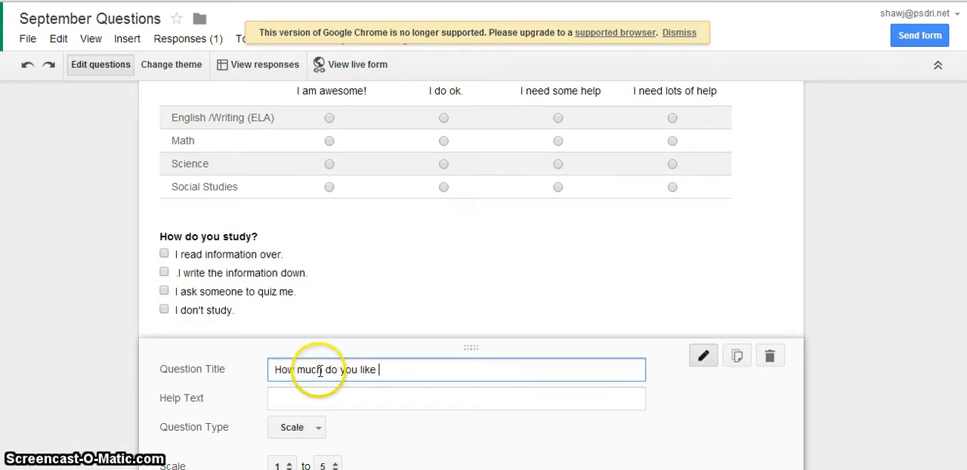
pyautogui.write(' school')
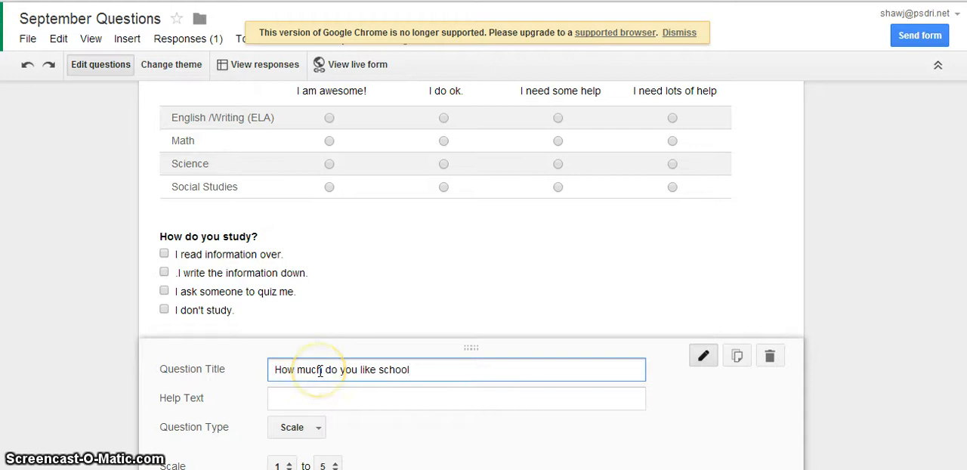
pyautogui.write('?')
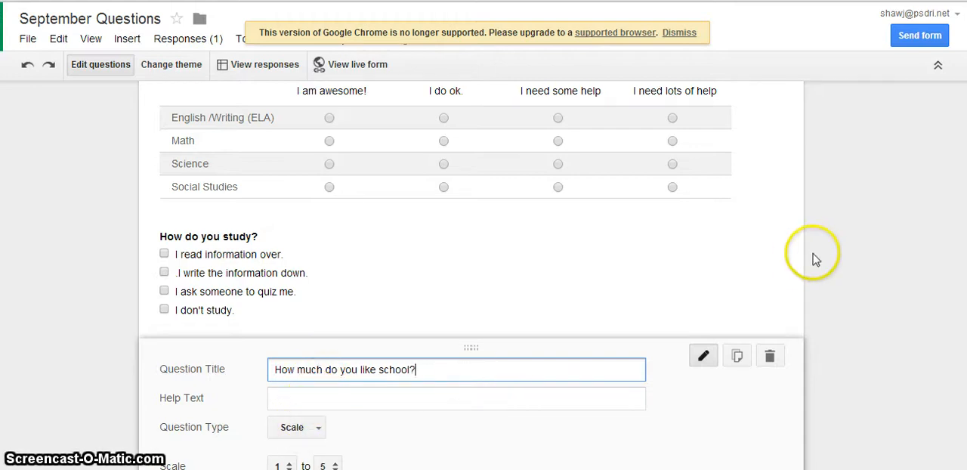
# - Label value 1 of the scale "I dislike school very much", correcting any typing mistakes in the label
pyautogui.scroll(-2, 471, 275)
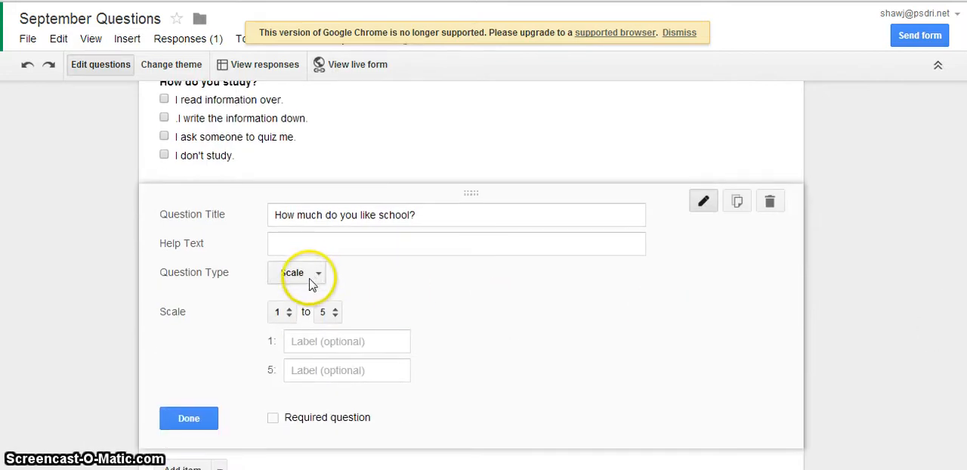
pyautogui.click(327, 345)
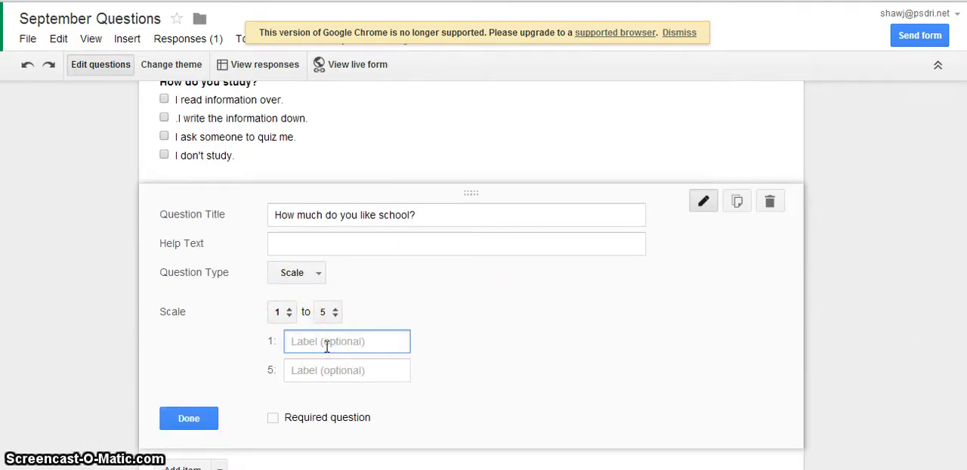
pyautogui.write('I')
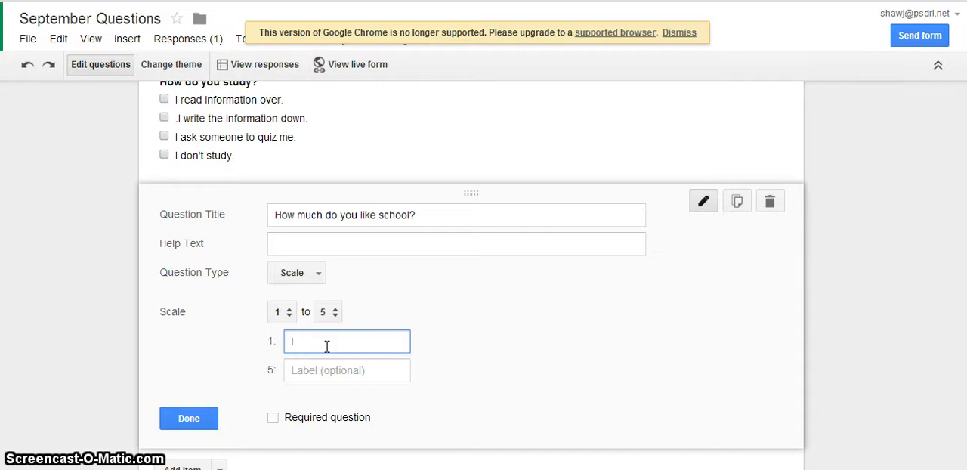
pyautogui.write(' dislikes')
pyautogui.write('chool very much')
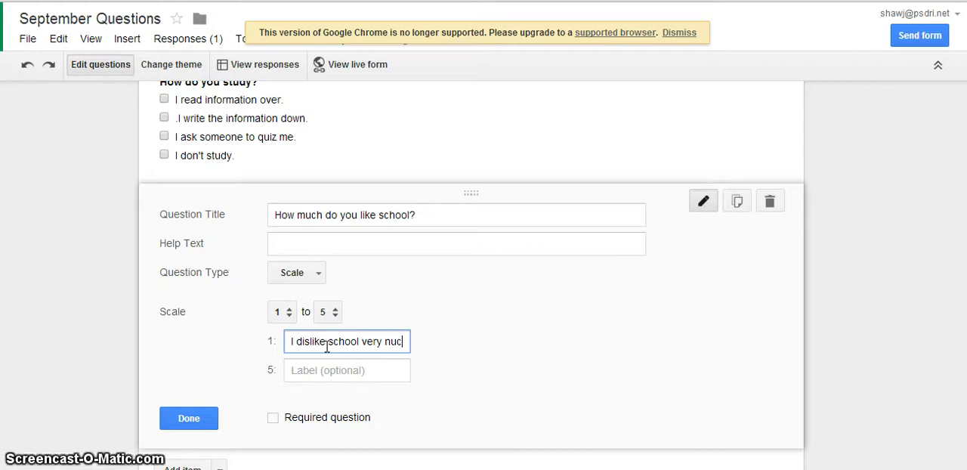
pyautogui.click(328, 376)
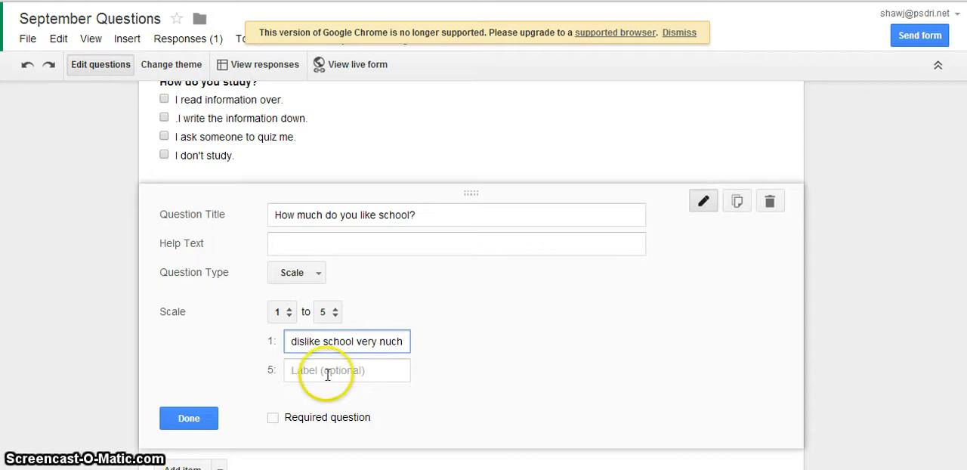
pyautogui.write('.')
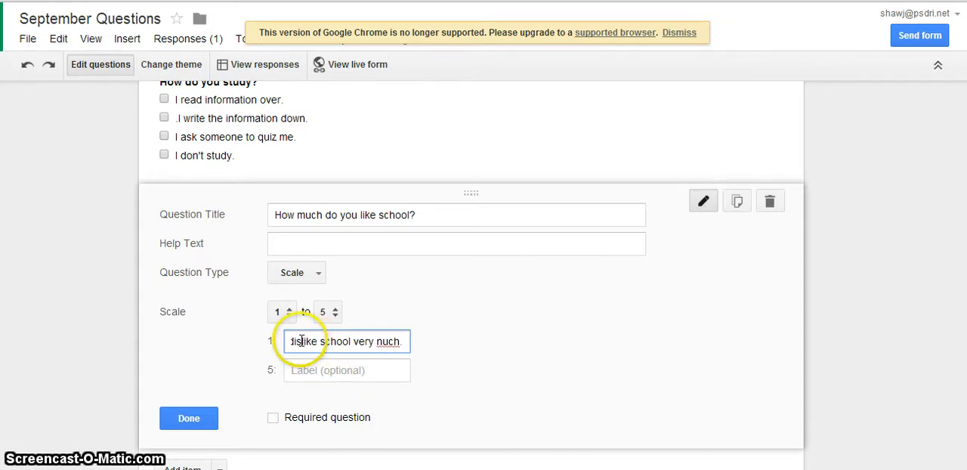
pyautogui.click(301, 341)
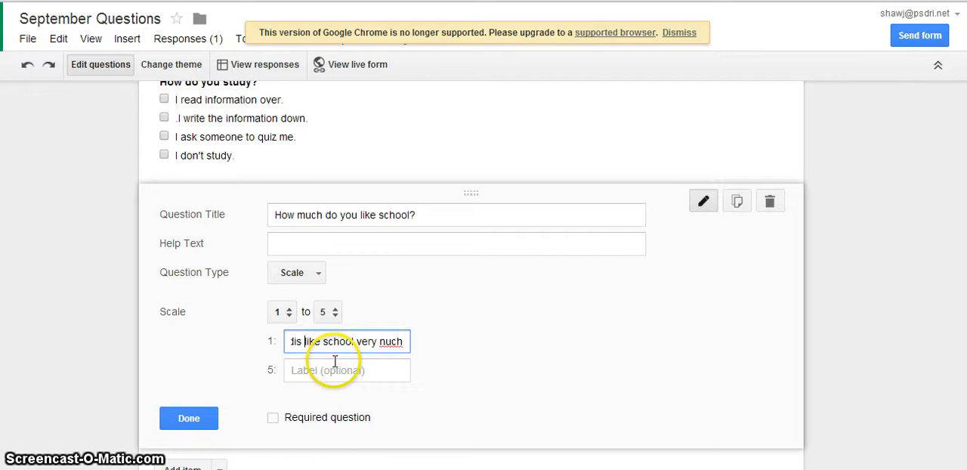
pyautogui.press('BackSpace')
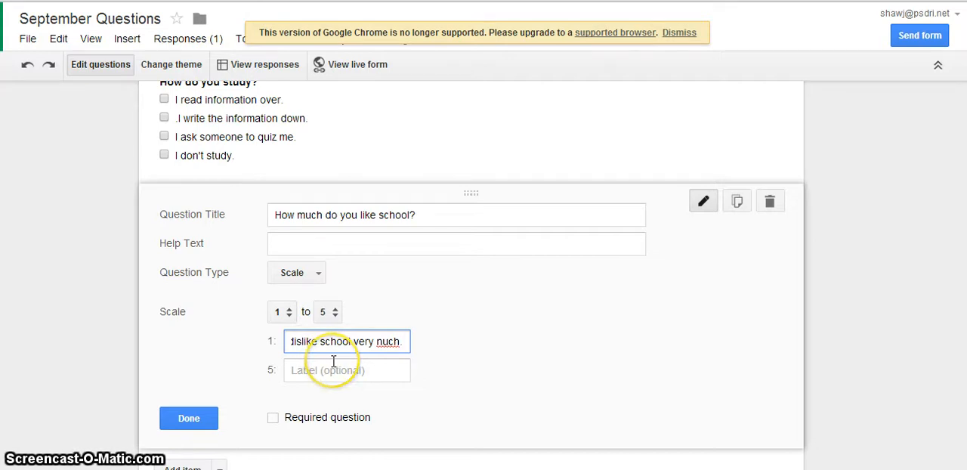
pyautogui.click(383, 341)
pyautogui.press('BackSpace')
pyautogui.write('m')
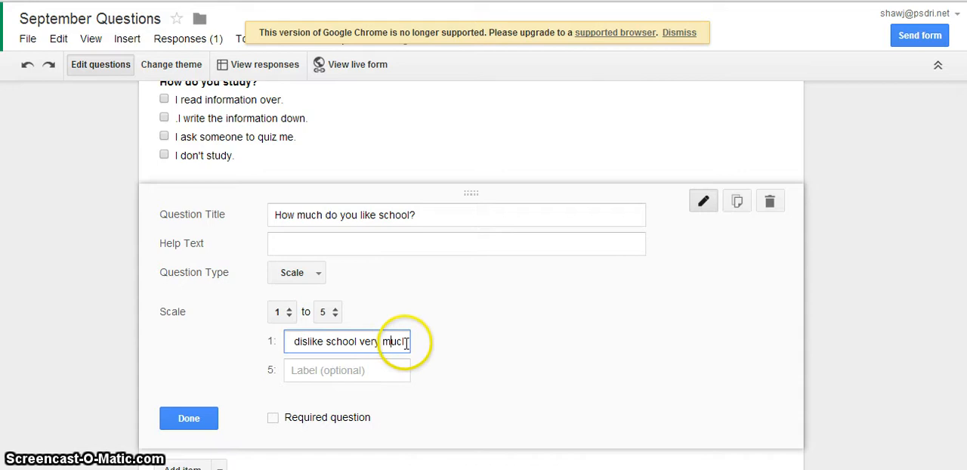
# - Label value 5 of the scale "I love school."
pyautogui.click(383, 371)
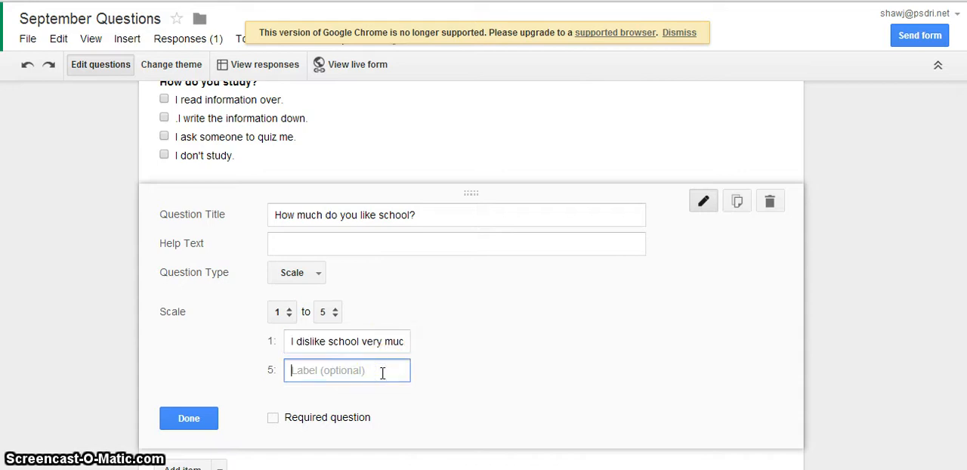
pyautogui.write('I love scho')
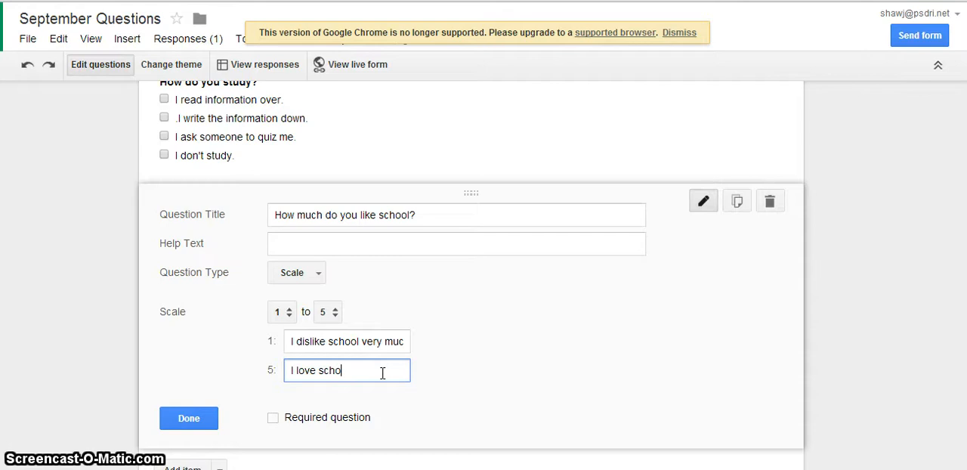
pyautogui.write('ol.')
# - End the label for scale value 1 with a period, make the scale question required and finish editing it
pyautogui.click(350, 344)
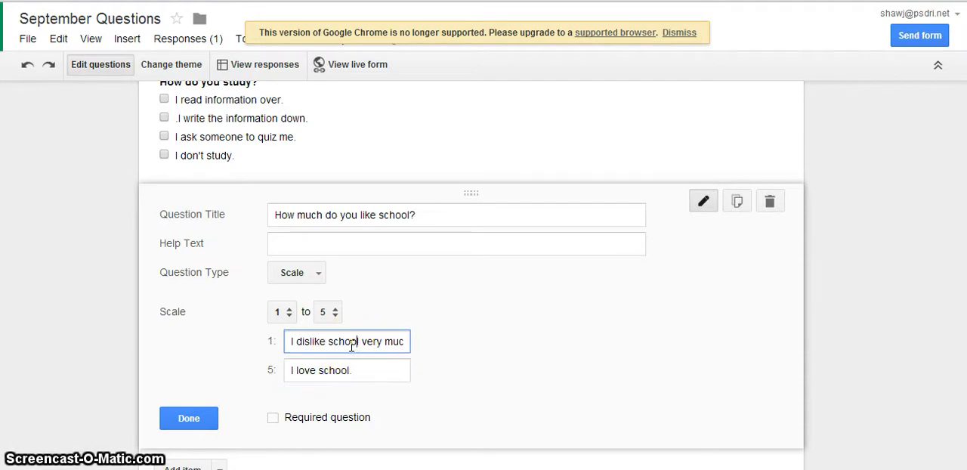
pyautogui.press('Right')
pyautogui.press('Right')
pyautogui.press('Right')
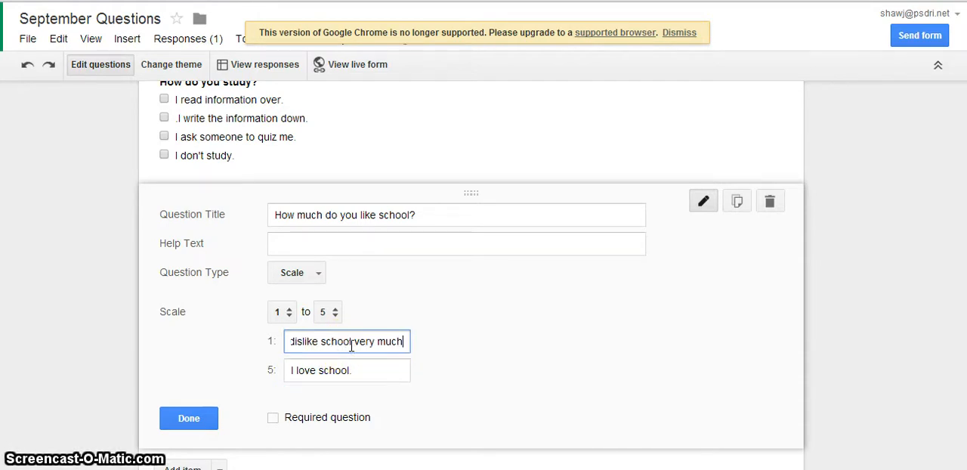
pyautogui.write('.')
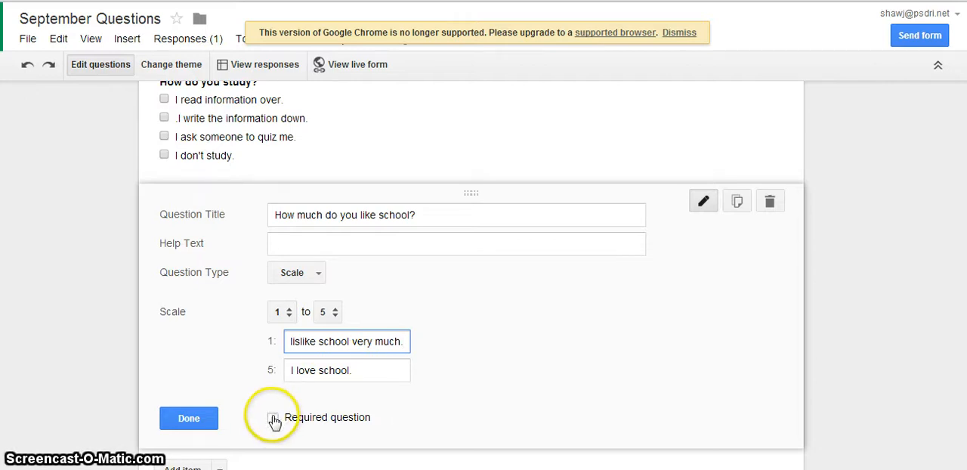
pyautogui.click(273, 418)
pyautogui.click(190, 419)
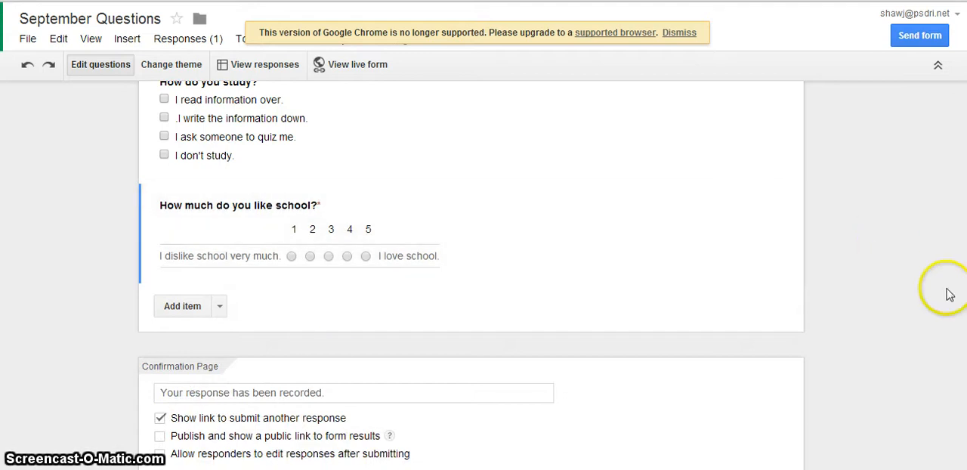
# - Make the "How do you study?" checkbox question required
pyautogui.moveTo(961, 337); pyautogui.dragTo(961, 263)
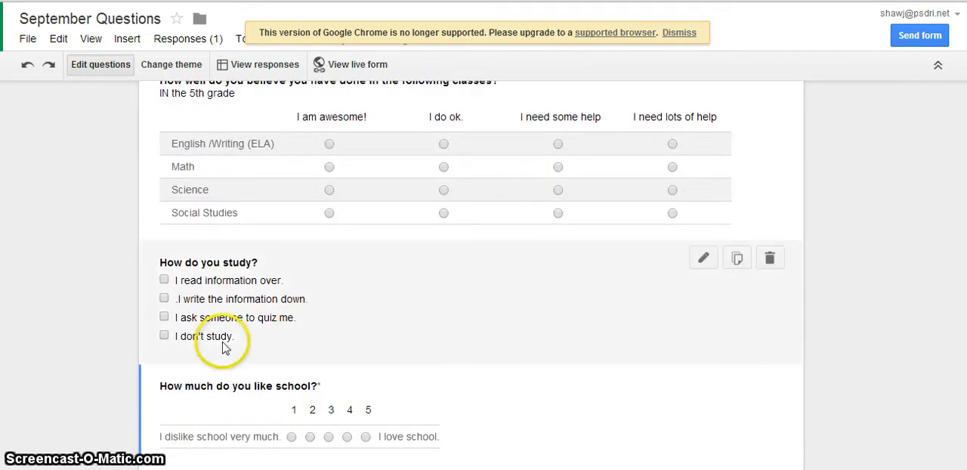
pyautogui.click(703, 262)
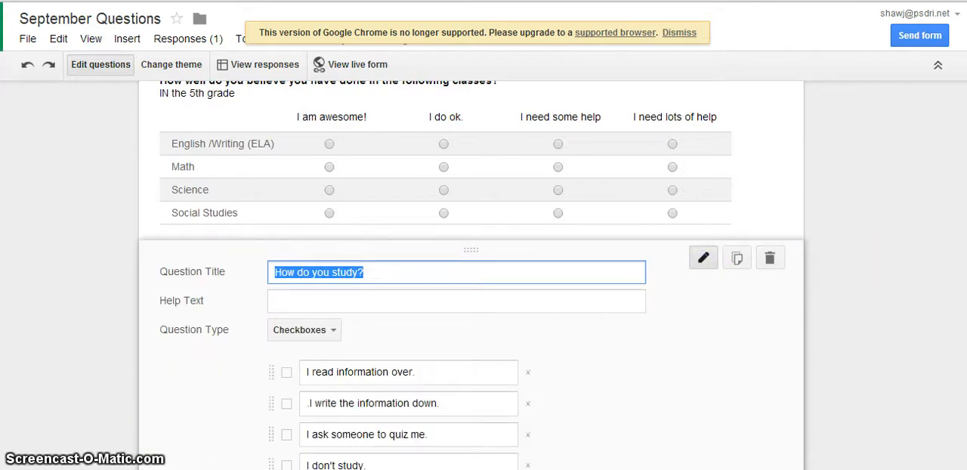
pyautogui.moveTo(961, 263); pyautogui.dragTo(961, 345)
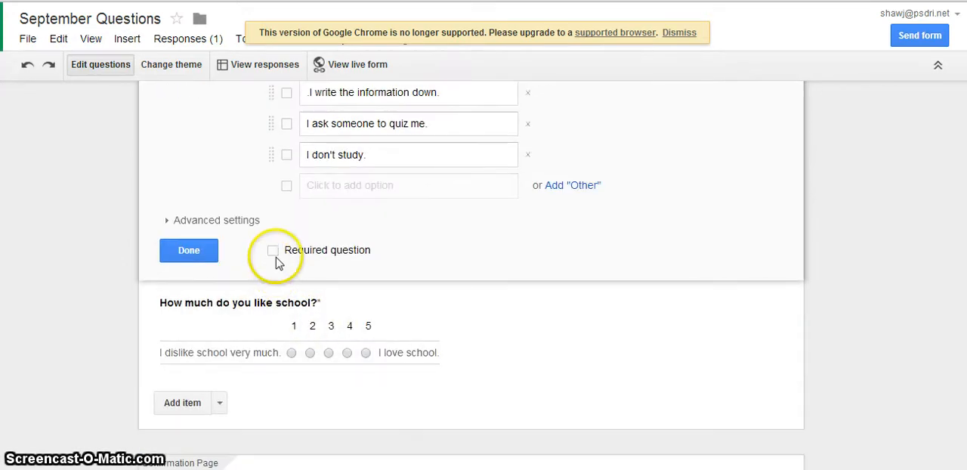
pyautogui.click(273, 252)
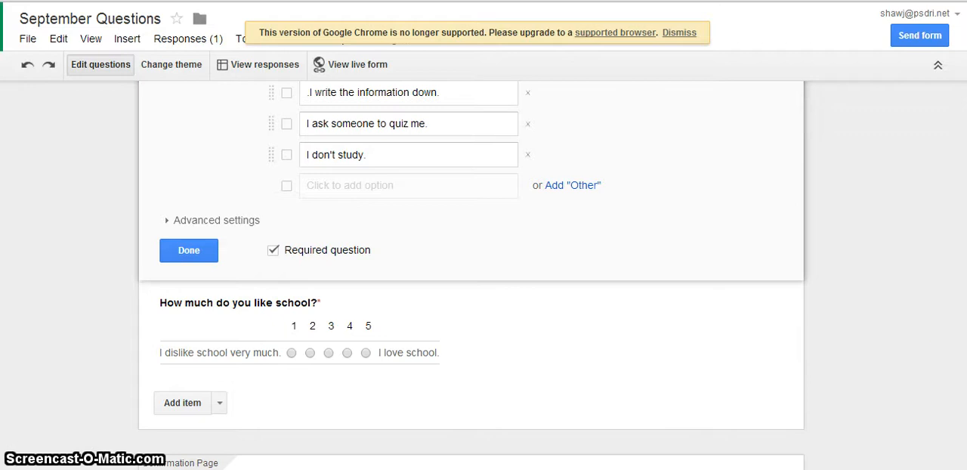
# - Require one response per row in the grid question about performance in the listed classes
pyautogui.moveTo(962, 346); pyautogui.dragTo(954, 210)
pyautogui.click(703, 167)
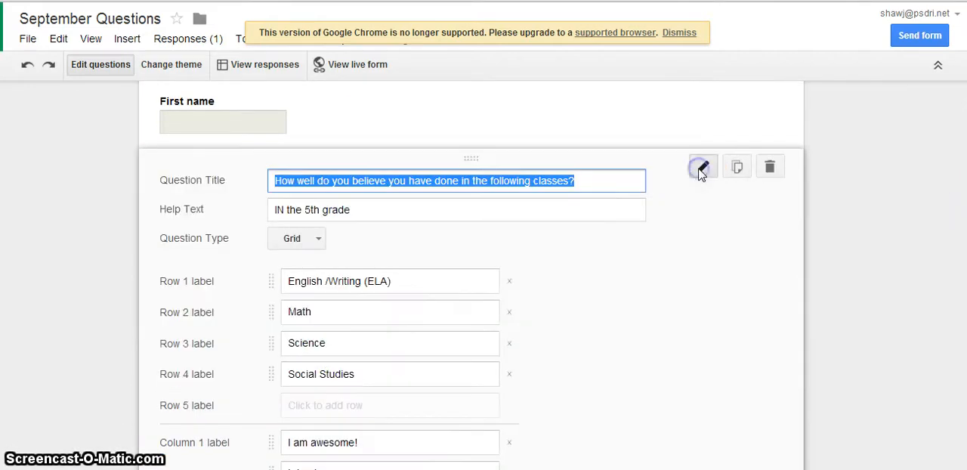
pyautogui.click(737, 169)
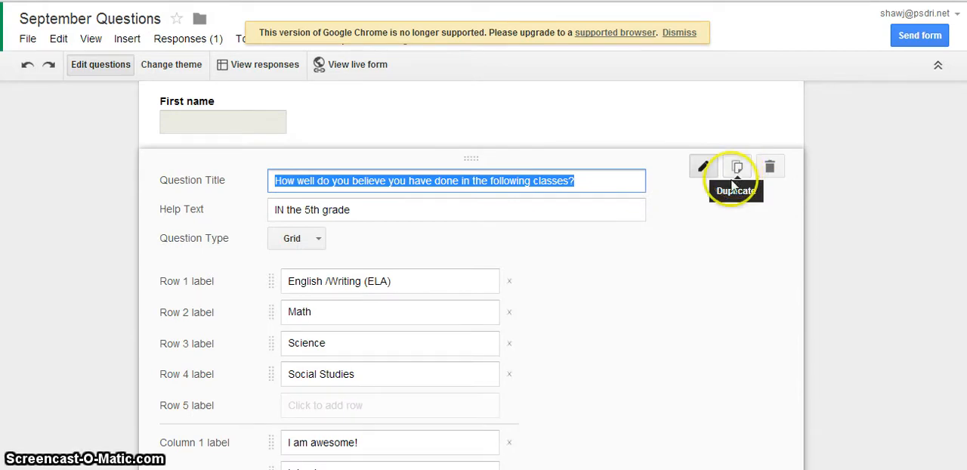
pyautogui.scroll(-4, 471, 275)
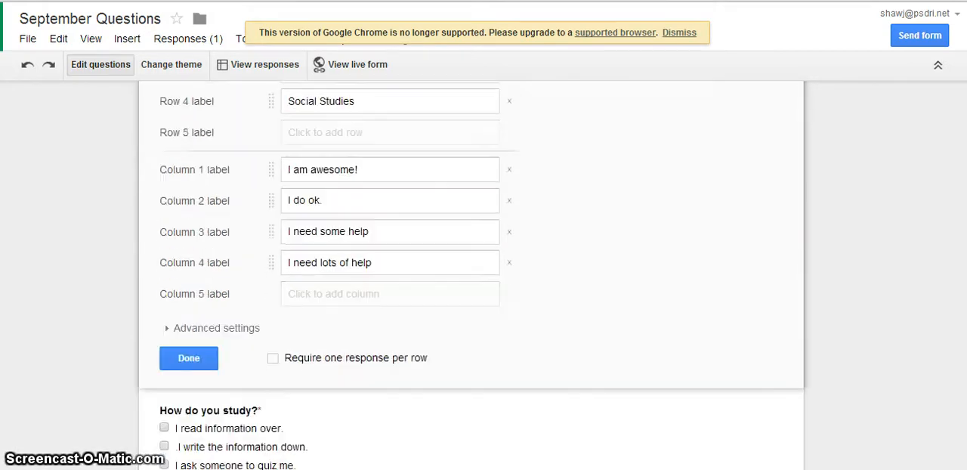
pyautogui.scroll(1, 471, 275)
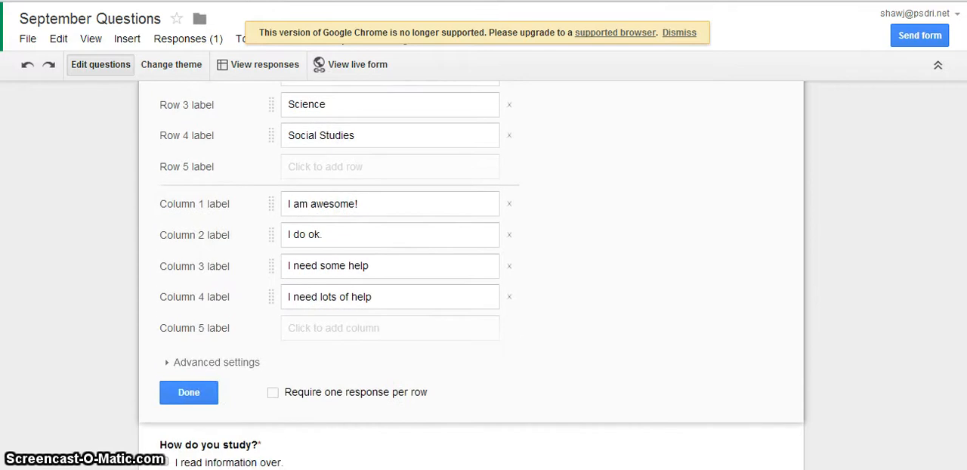
pyautogui.click(274, 393)
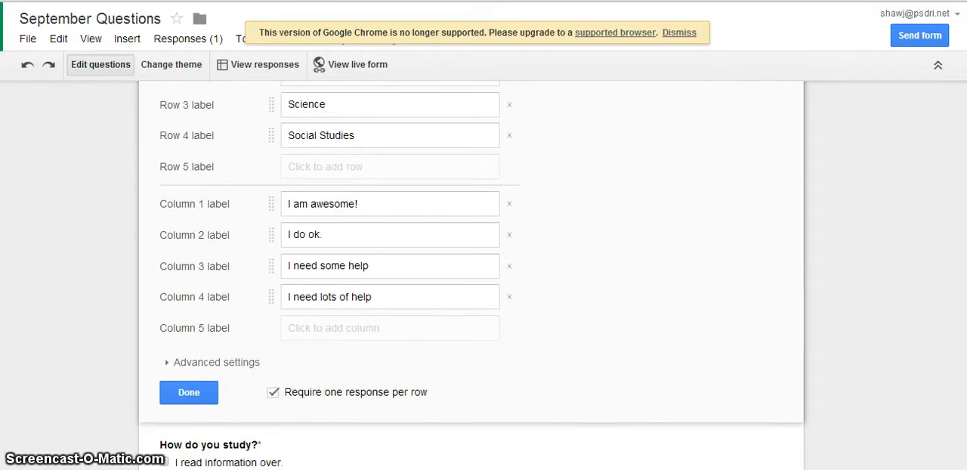
# - Make both the "First name" and "Last Name" text questions required and finish editing them
pyautogui.scroll(1, 471, 275)
pyautogui.scroll(5, 471, 275)
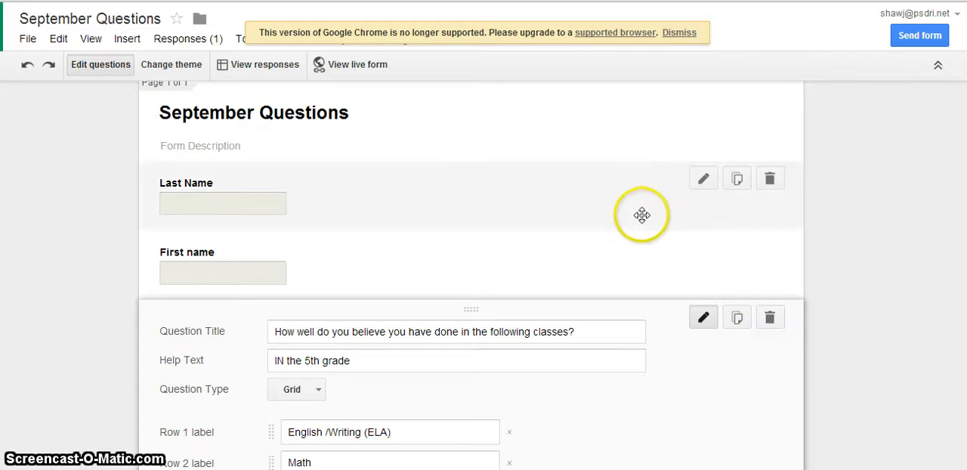
pyautogui.moveTo(697, 293)
pyautogui.click(703, 250)
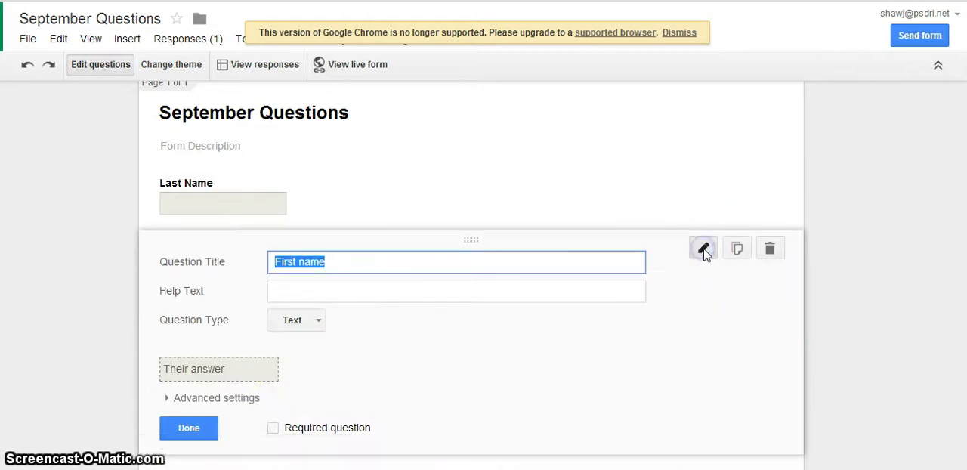
pyautogui.click(275, 429)
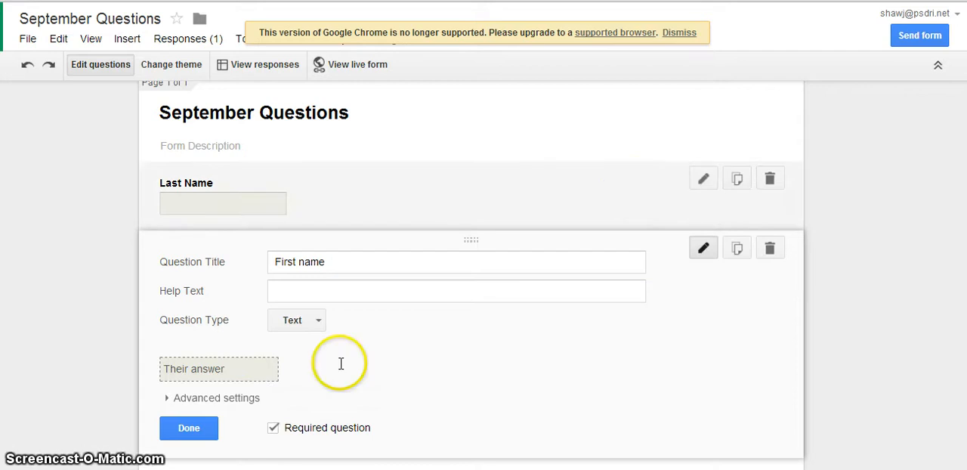
pyautogui.click(189, 429)
pyautogui.click(703, 179)
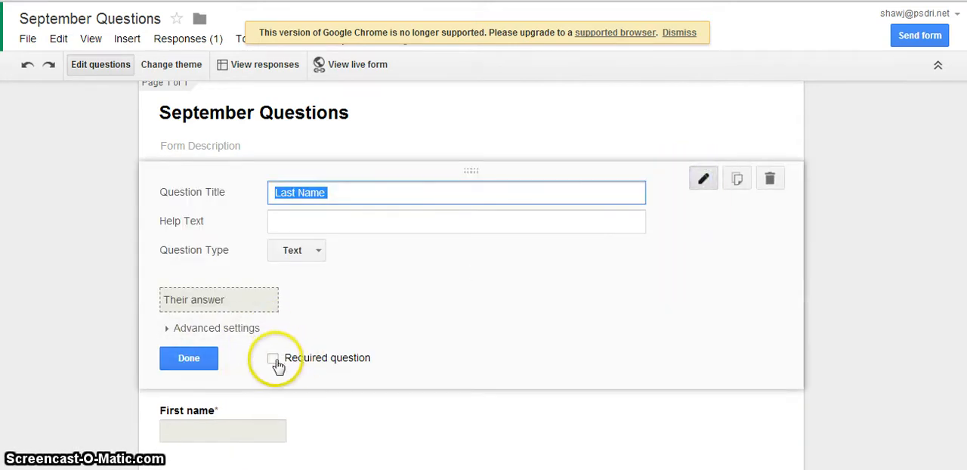
pyautogui.click(272, 360)
pyautogui.click(191, 360)
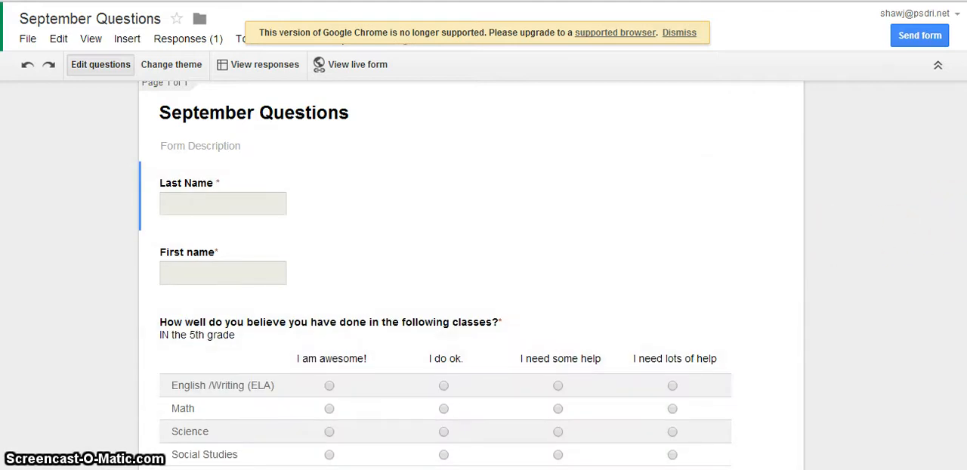
# - Set the confirmation page message to "Thanks for taking this survey!" and disable the link to submit another response
pyautogui.moveTo(965, 151); pyautogui.dragTo(954, 427)
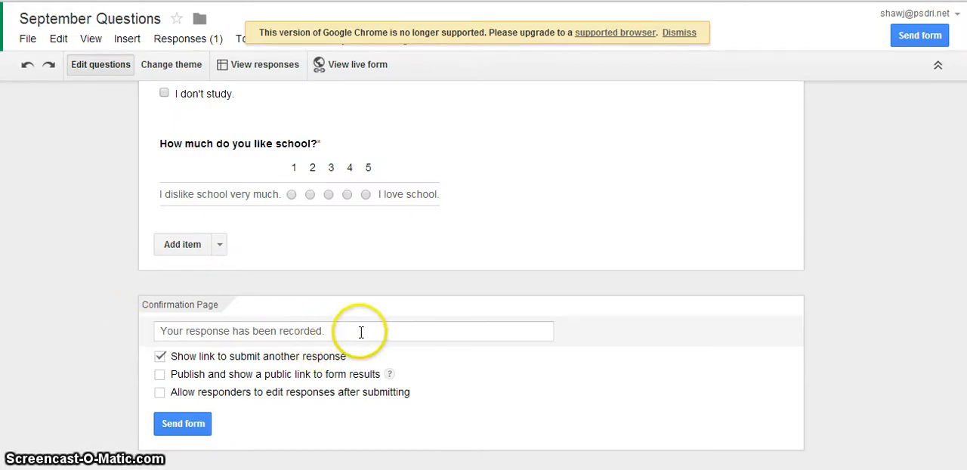
pyautogui.moveTo(361, 333); pyautogui.dragTo(46, 313)
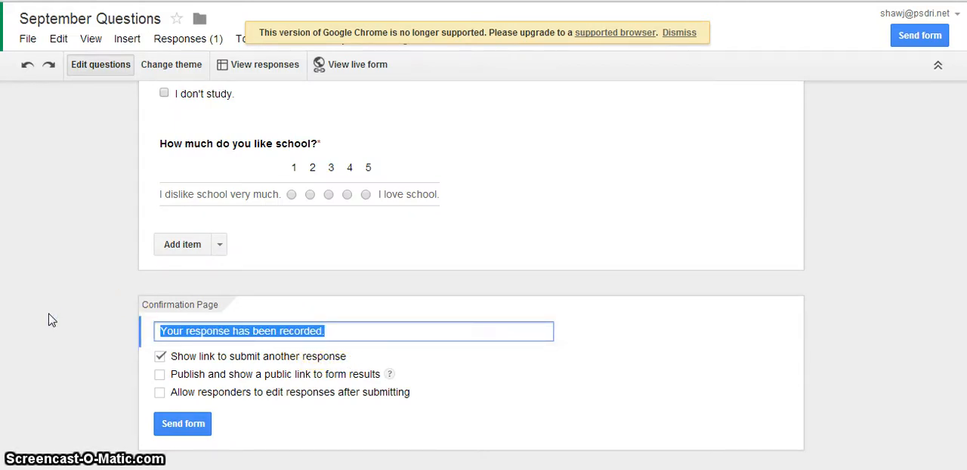
pyautogui.write('Thanks for taking this survey!')
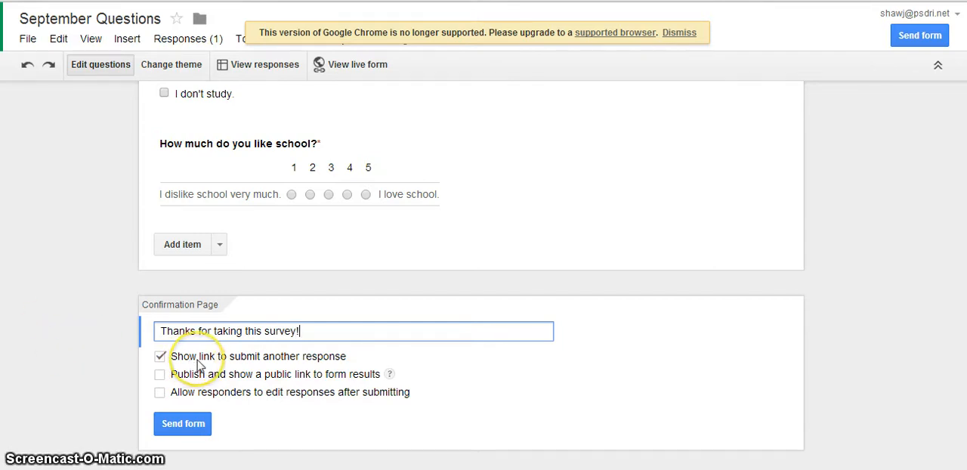
pyautogui.click(160, 356)
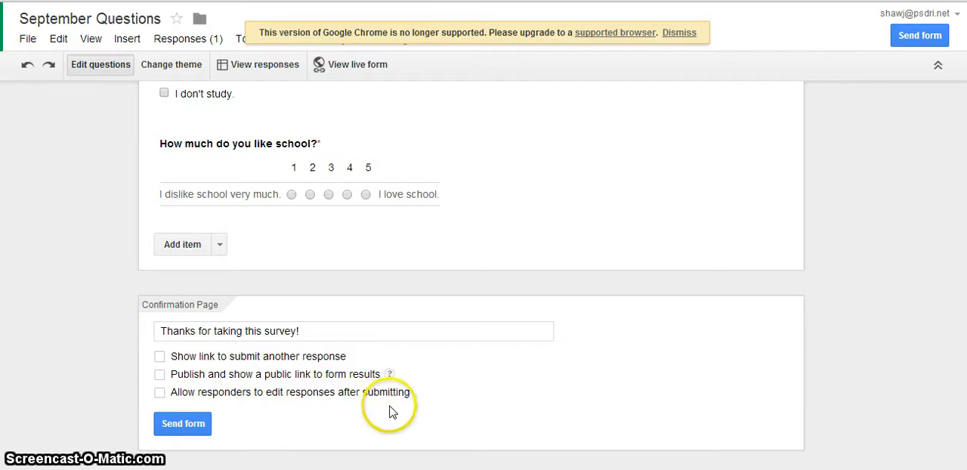
# - Start sending the form by email and add the first recipient's e-mail address
pyautogui.click(195, 425)
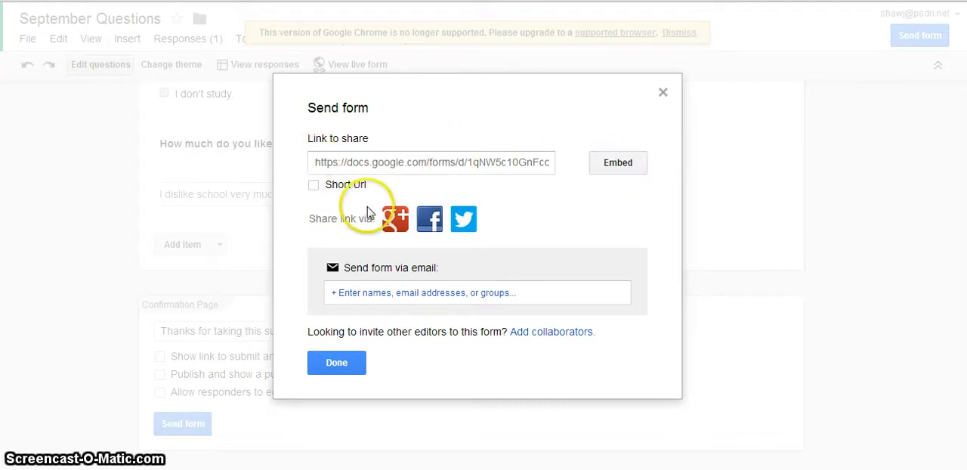
pyautogui.click(383, 293)
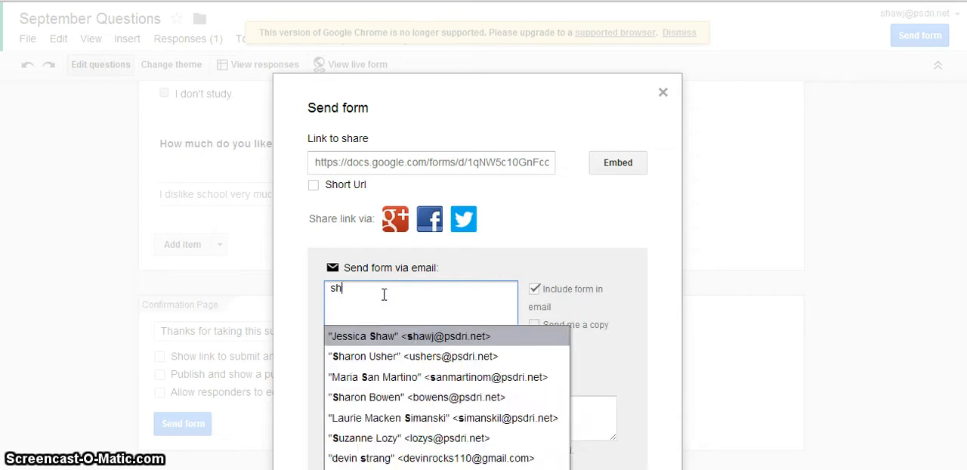
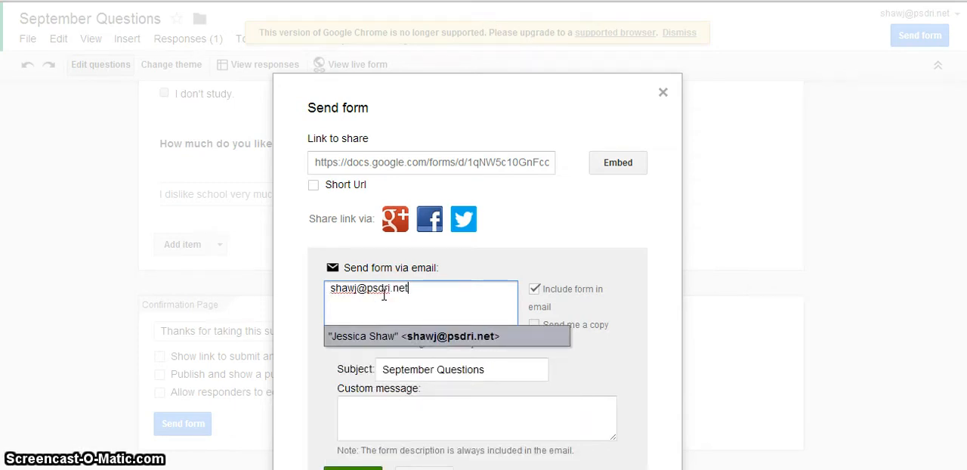
pyautogui.press('Return')
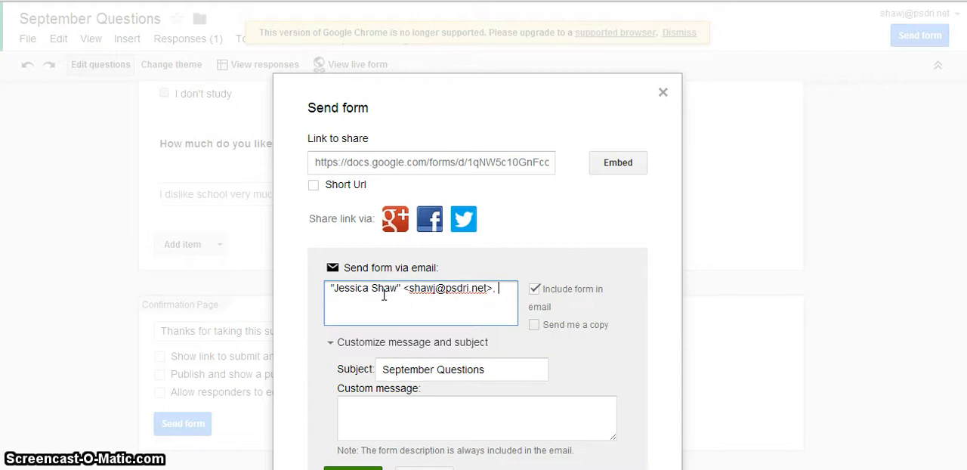
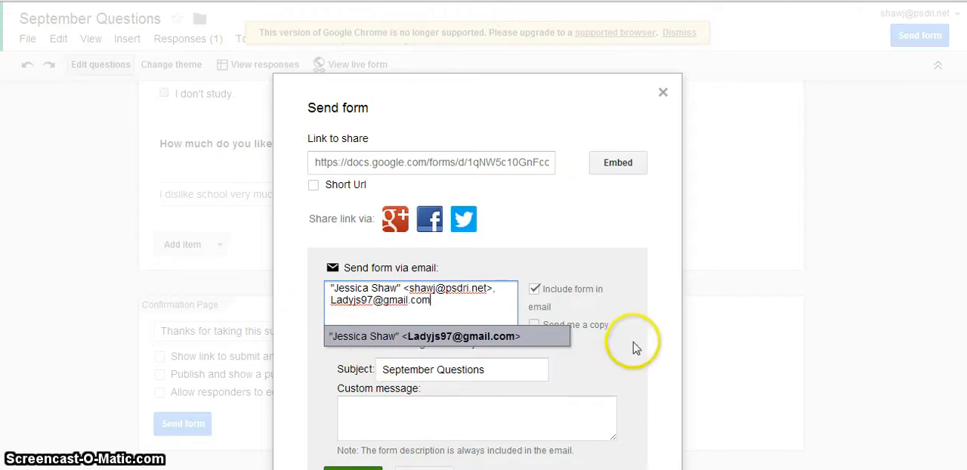
# - Add the second recipient's e-mail address and send the form
pyautogui.click(498, 336)
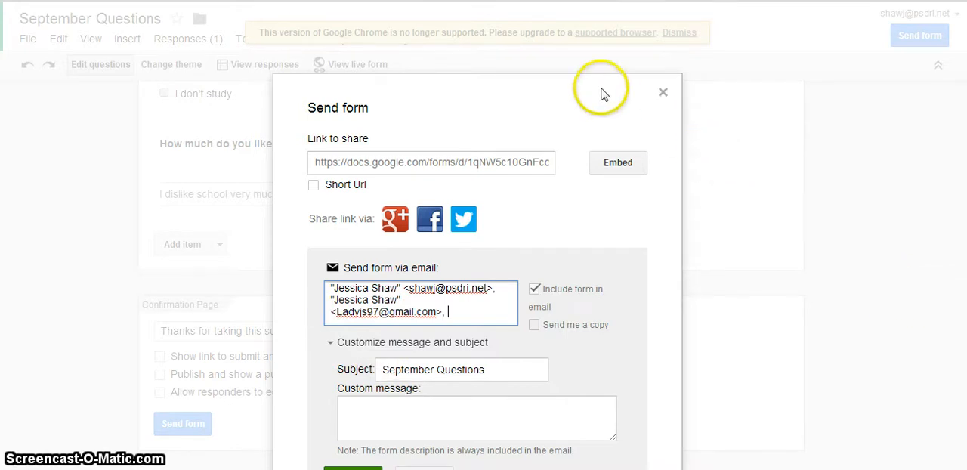
pyautogui.moveTo(579, 81); pyautogui.dragTo(568, 21)
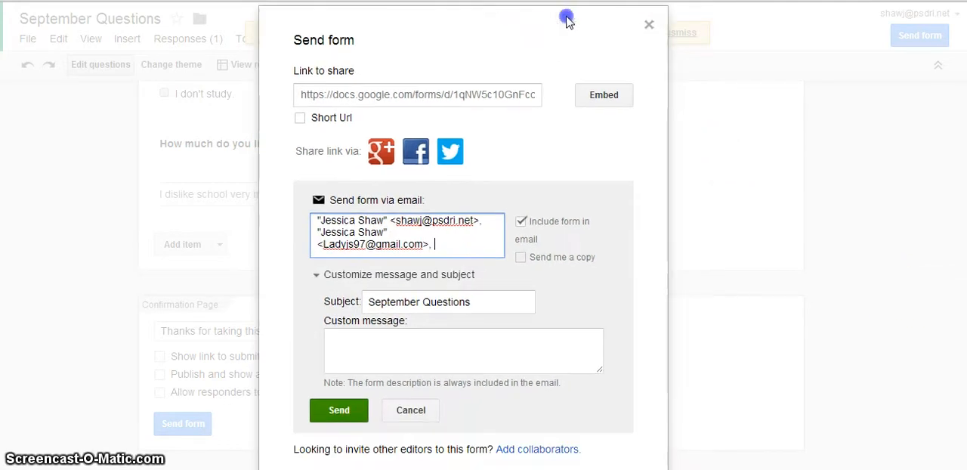
pyautogui.click(340, 412)
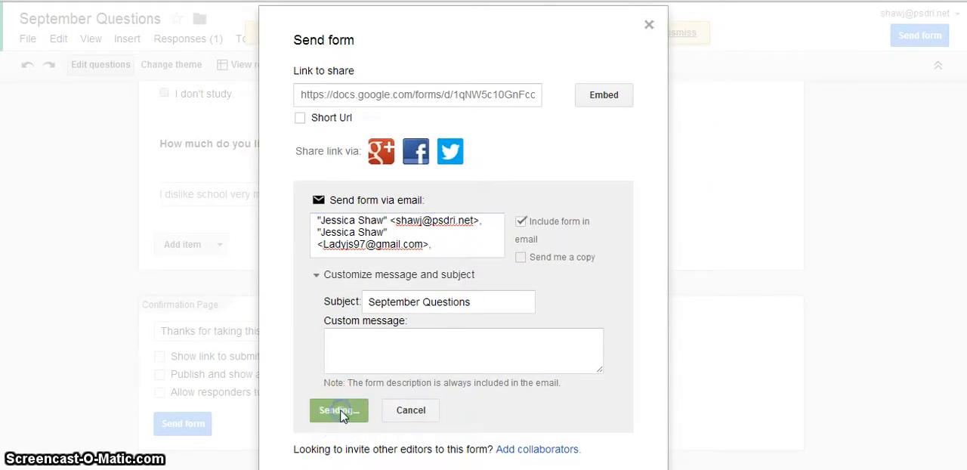
# - Switch to Gmail, refresh the inbox and open the new "September Questions" message
pyautogui.click(294, 271)
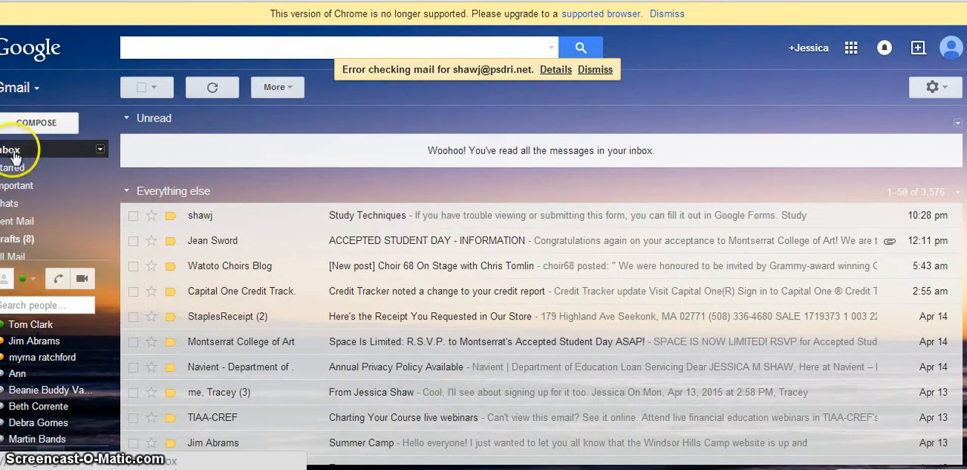
pyautogui.click(12, 154)
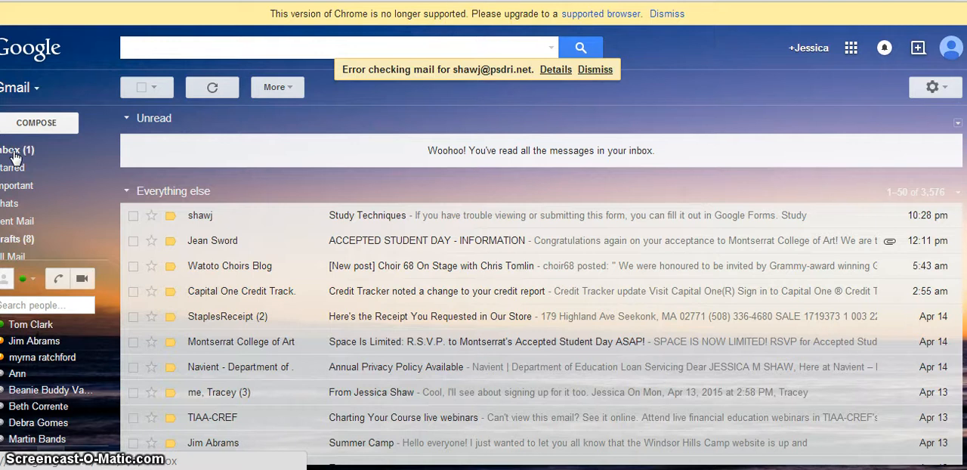
pyautogui.click(14, 154)
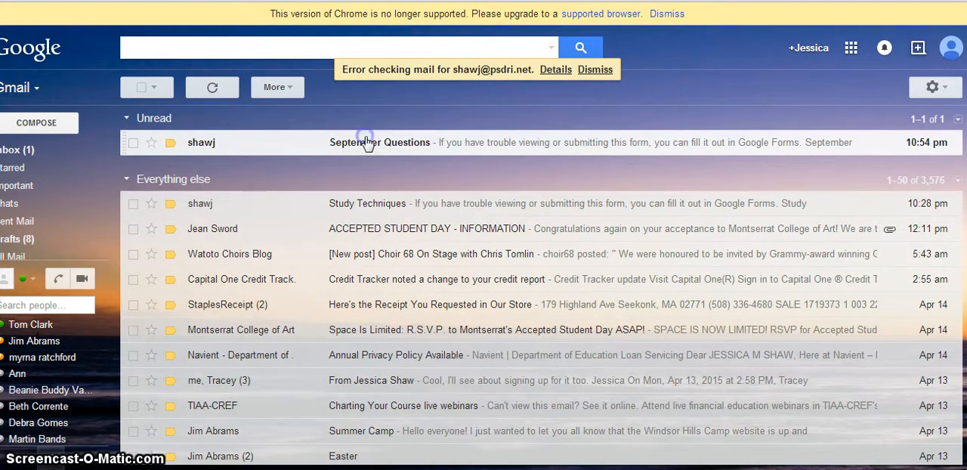
pyautogui.click(366, 142)
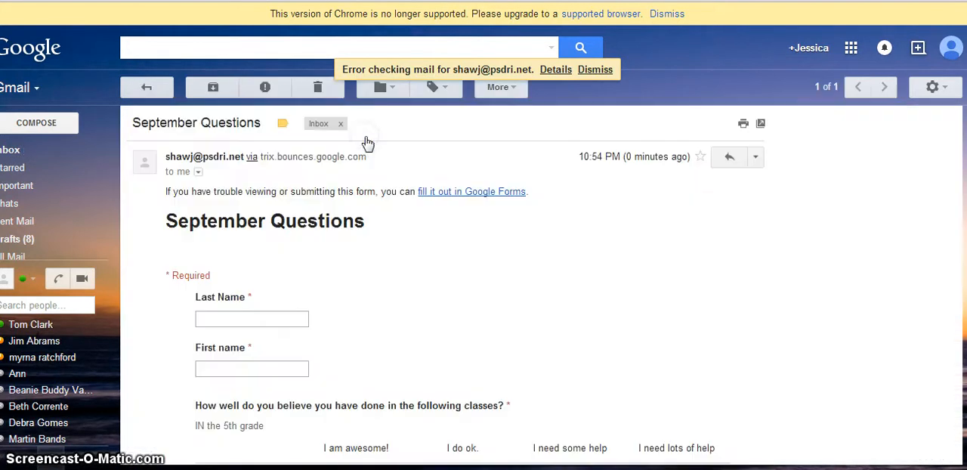
# - Fill in the respondent's last name and first name in the emailed form
pyautogui.click(269, 319)
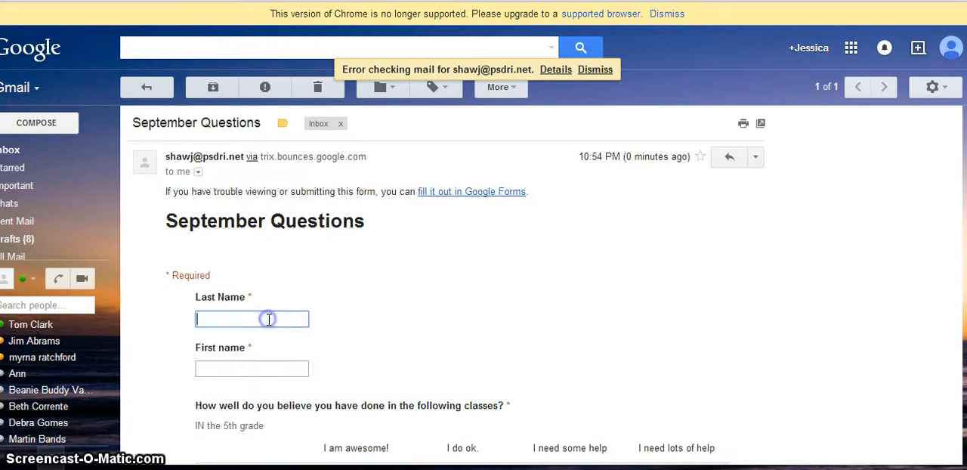
pyautogui.click(269, 370)
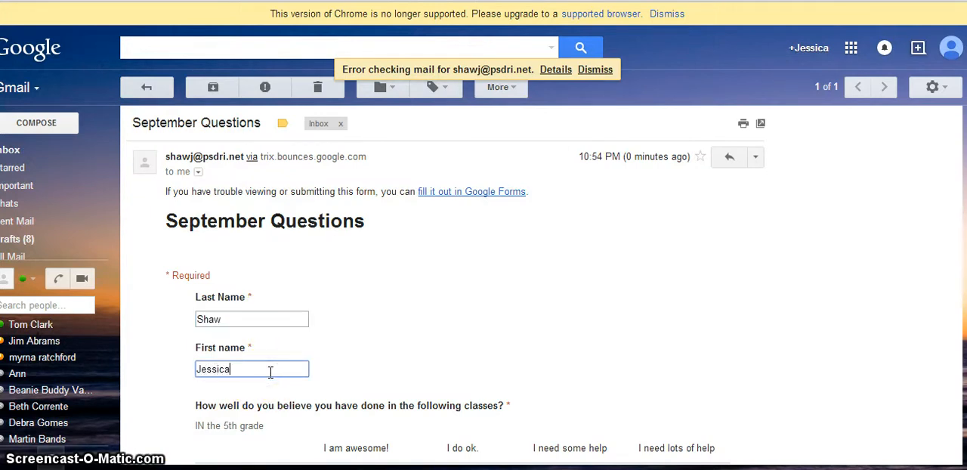
pyautogui.click(944, 214)
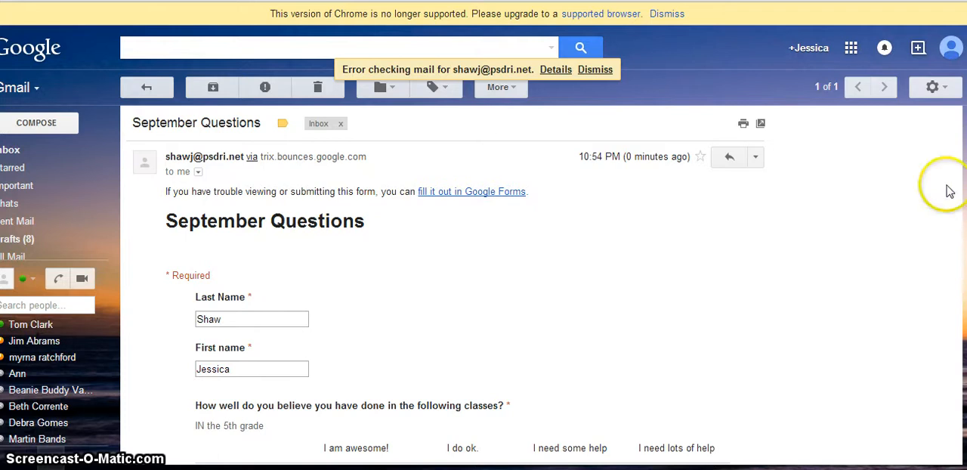
pyautogui.scroll(-3, 958, 242)
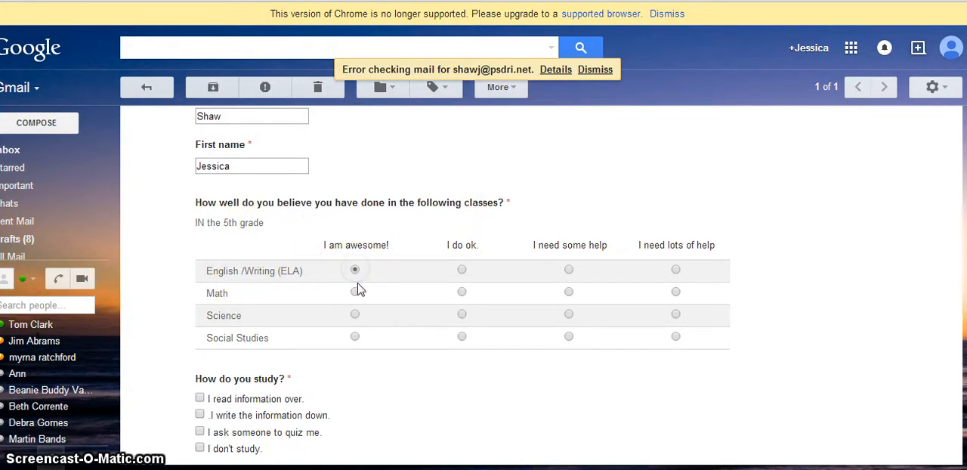
# - Rate the classes in the emailed form: Math "I do ok.", Science "I need some help" and Social Studies "I do ok."
pyautogui.click(462, 293)
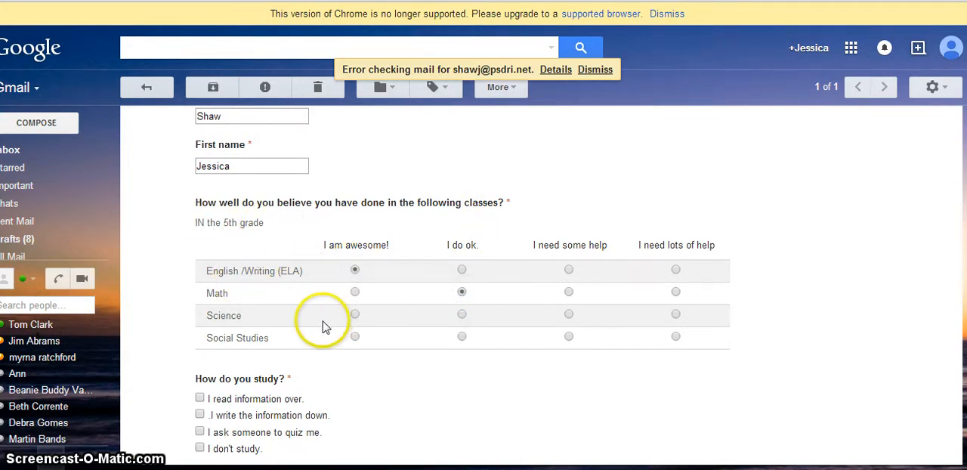
pyautogui.click(569, 315)
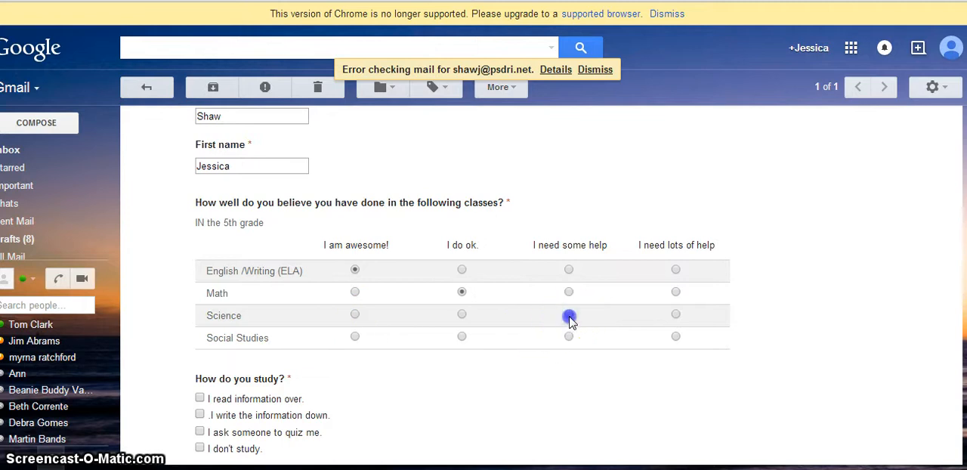
pyautogui.click(462, 338)
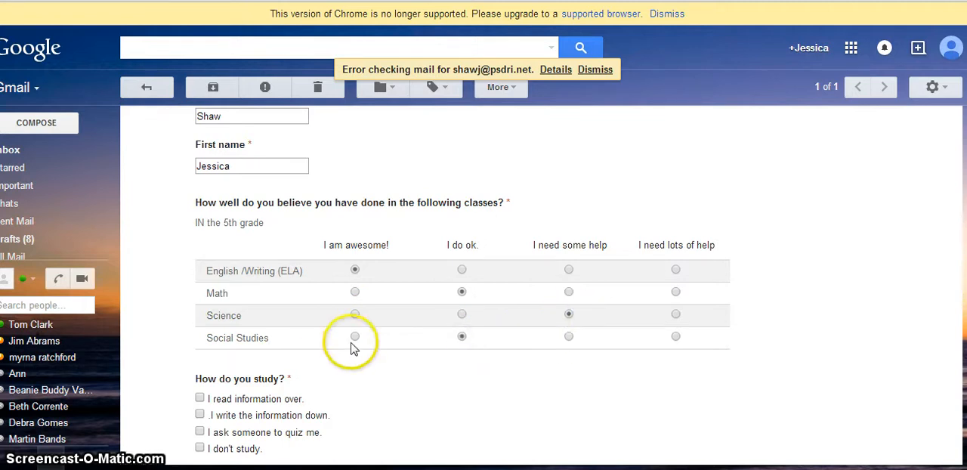
# - Answer the study question with "I ask someone to quiz me.", rate liking school 5, and submit the form to the external page
pyautogui.scroll(-3, 462, 287)
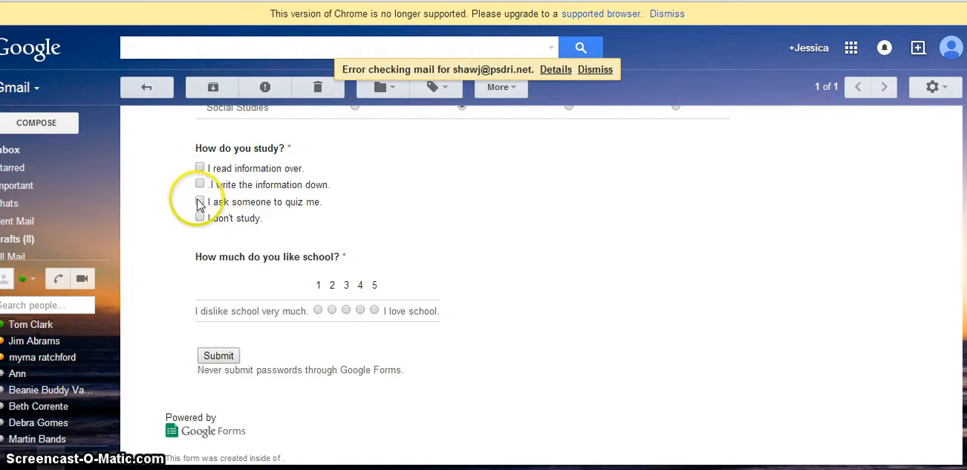
pyautogui.click(199, 201)
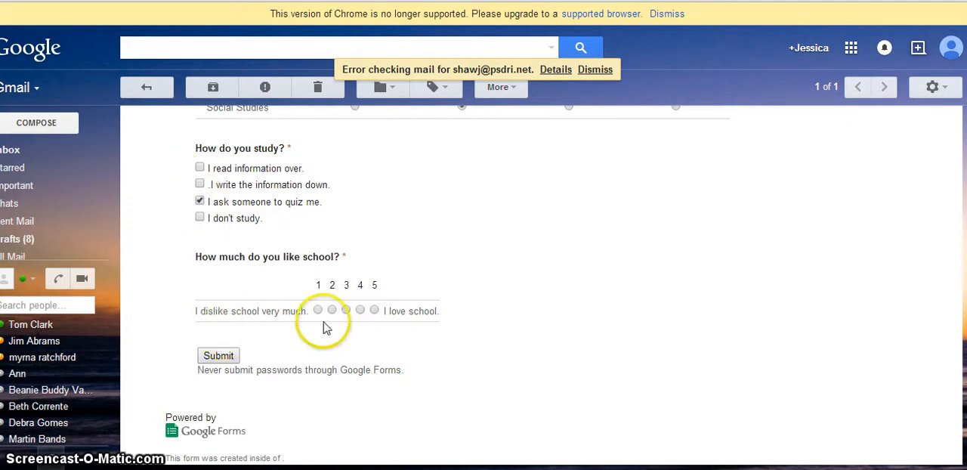
pyautogui.click(374, 310)
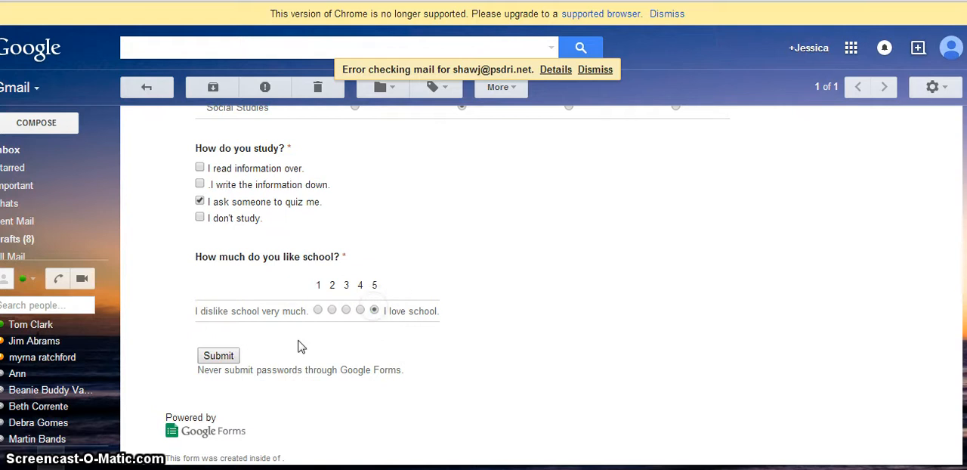
pyautogui.click(218, 358)
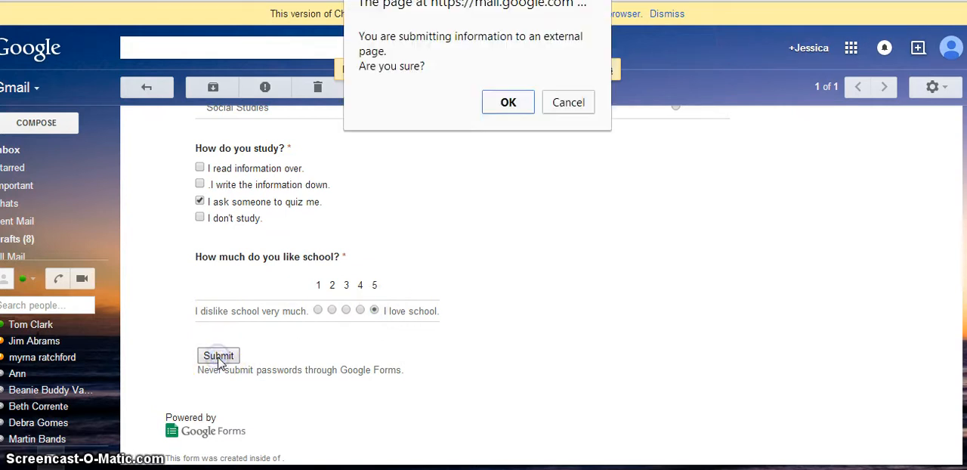
pyautogui.click(502, 104)
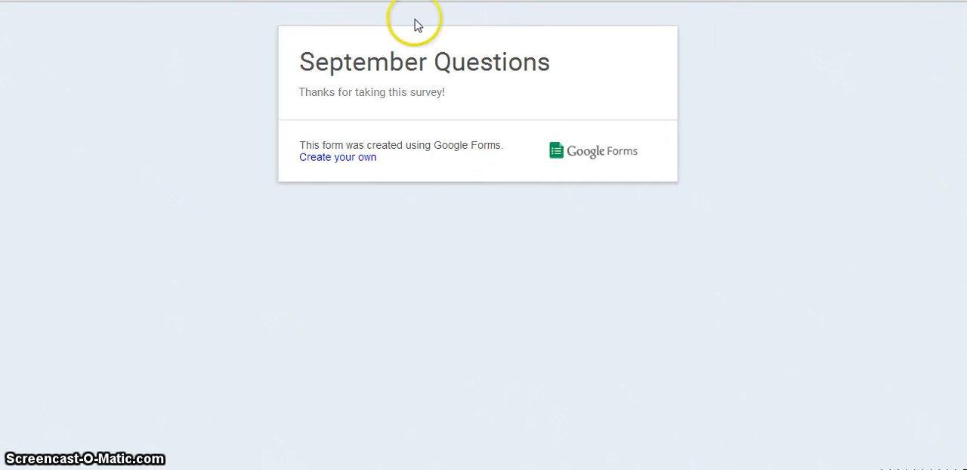
# - Close the confirmation and Gmail pages, return to the "September Questions" form editor and open its responses spreadsheet
pyautogui.hotkey('ctrl', 'w')
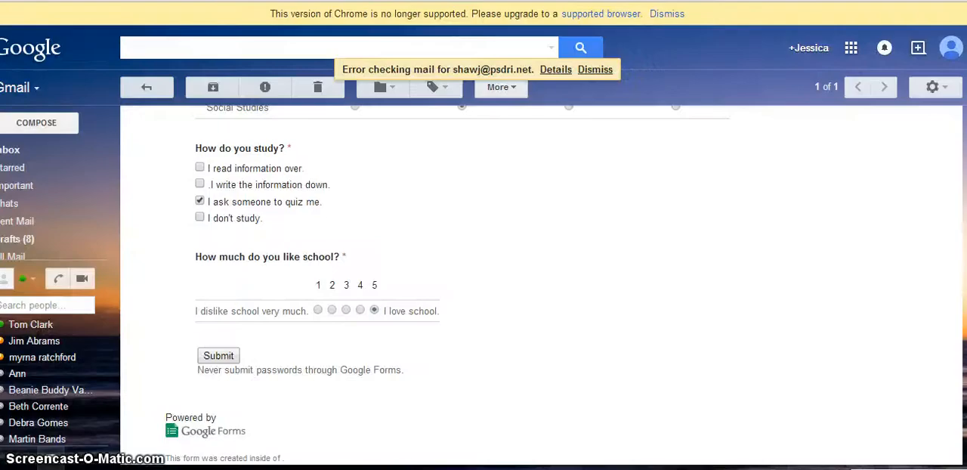
pyautogui.hotkey('ctrl', 'w')
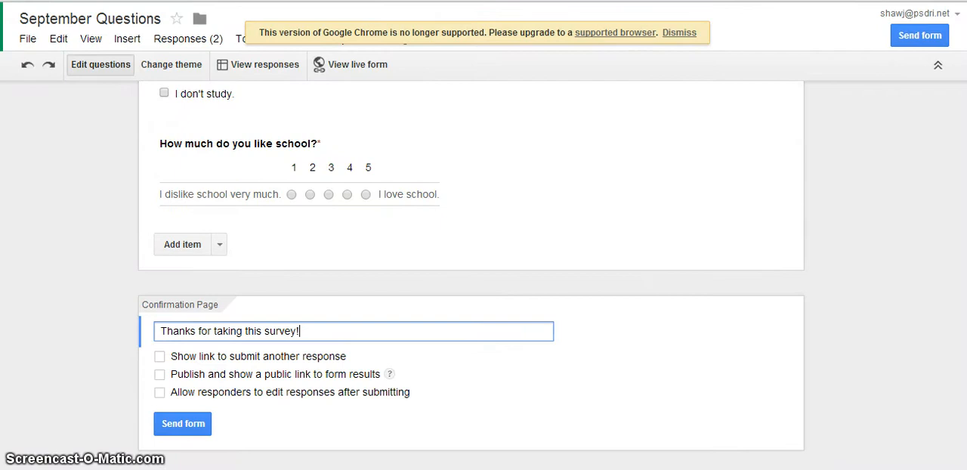
pyautogui.scroll(15, 956, 209)
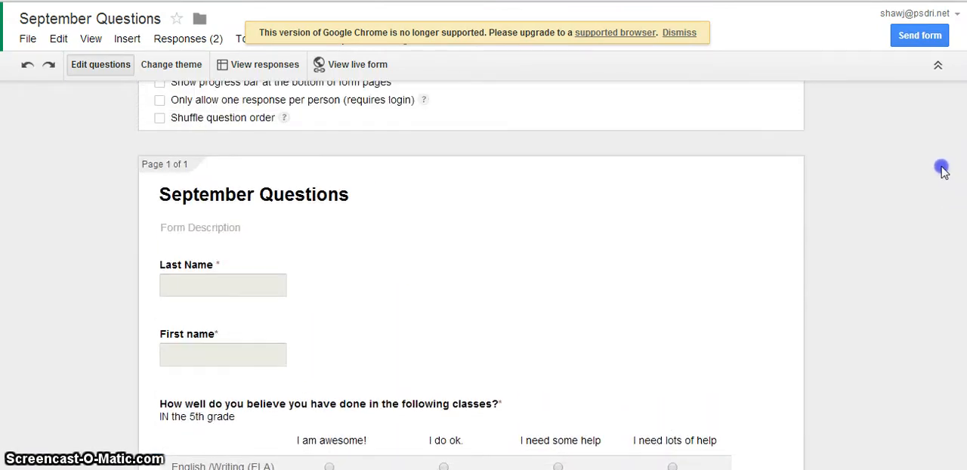
pyautogui.scroll(2, 943, 170)
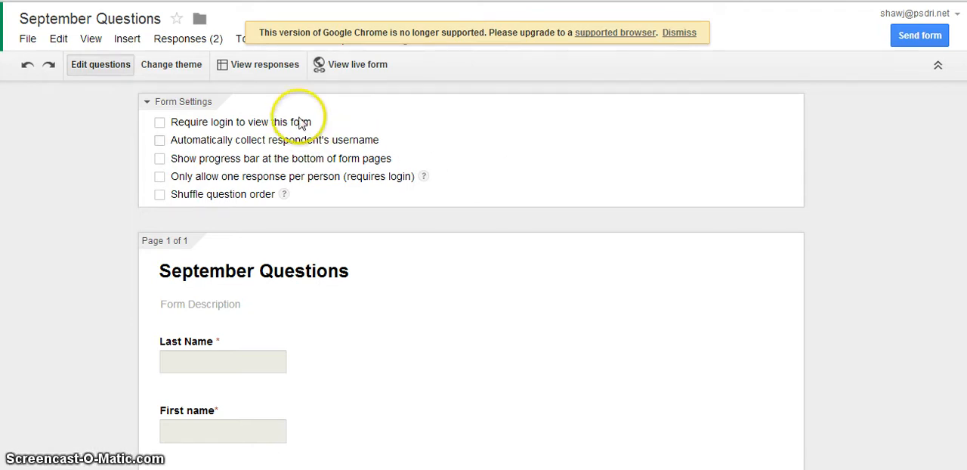
pyautogui.click(263, 66)
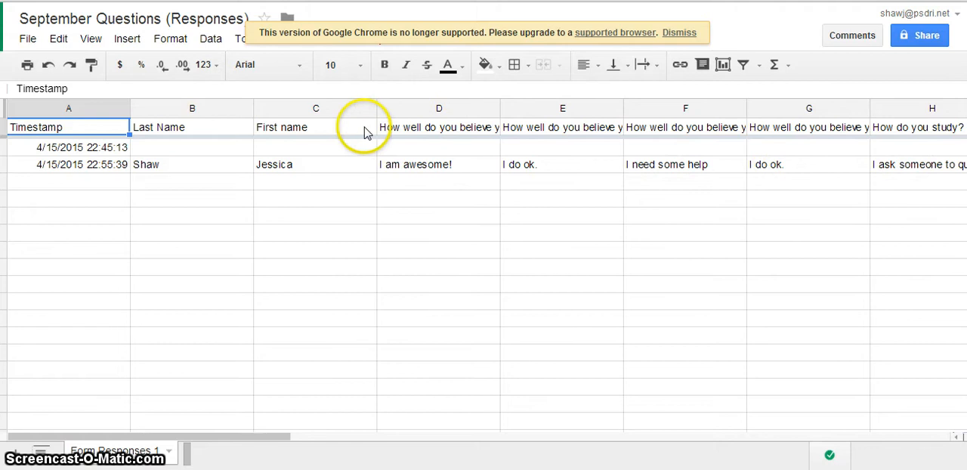
# - Make the English/Writing (ELA) question header in D1 and the "First name" header in C1 bold
pyautogui.click(413, 130)
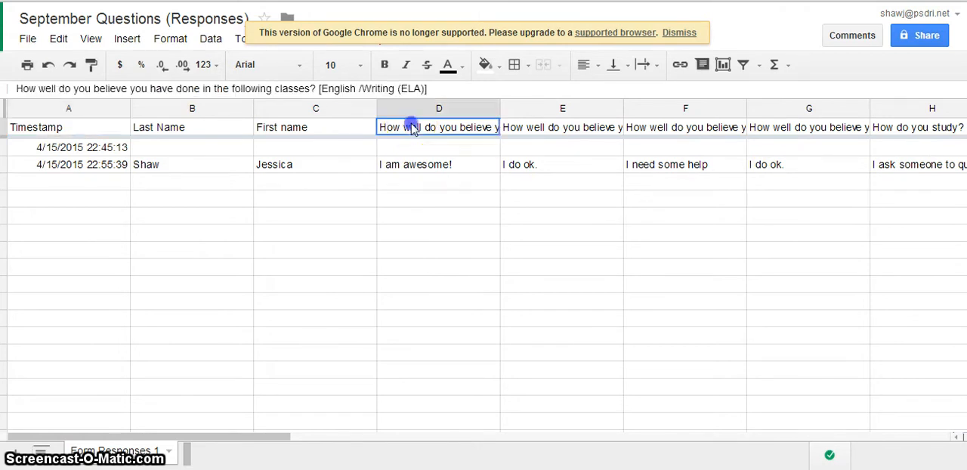
pyautogui.click(385, 65)
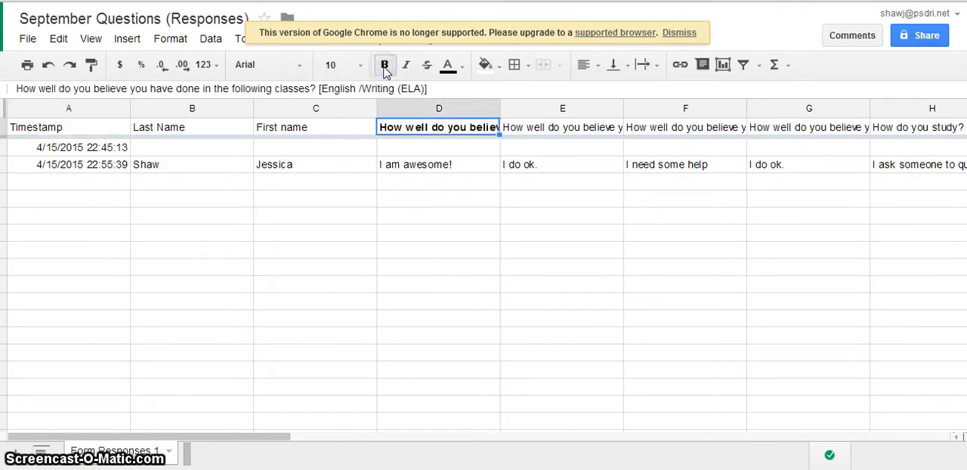
pyautogui.click(346, 126)
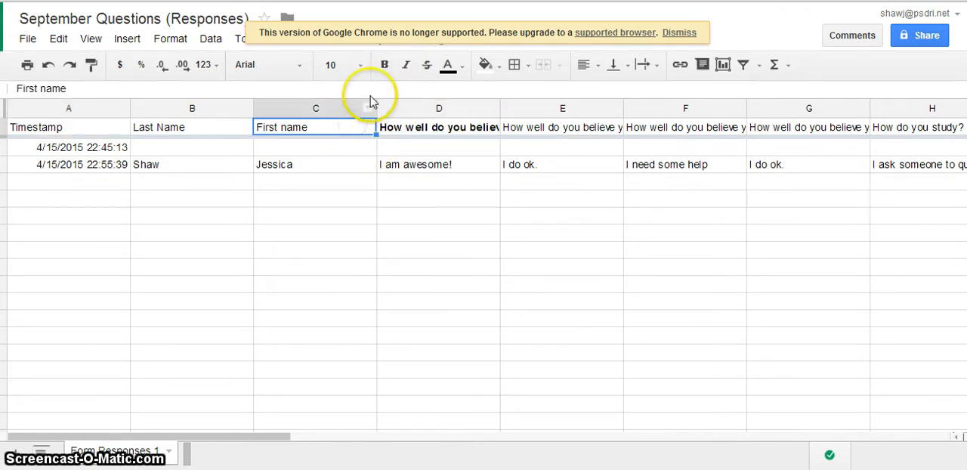
pyautogui.click(383, 66)
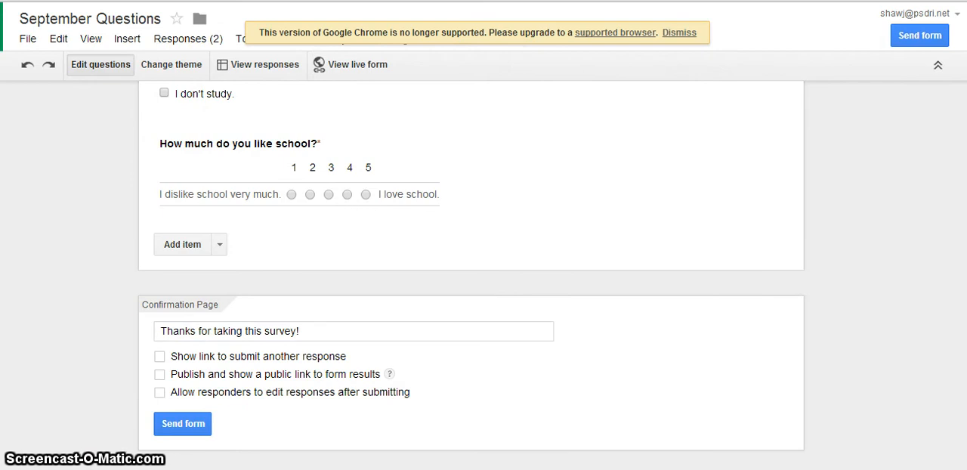
# - Return to the form editor and review the form settings, questions, confirmation page options and the item types that can be added
pyautogui.scroll(7, 484, 272)
pyautogui.scroll(2, 961, 140)
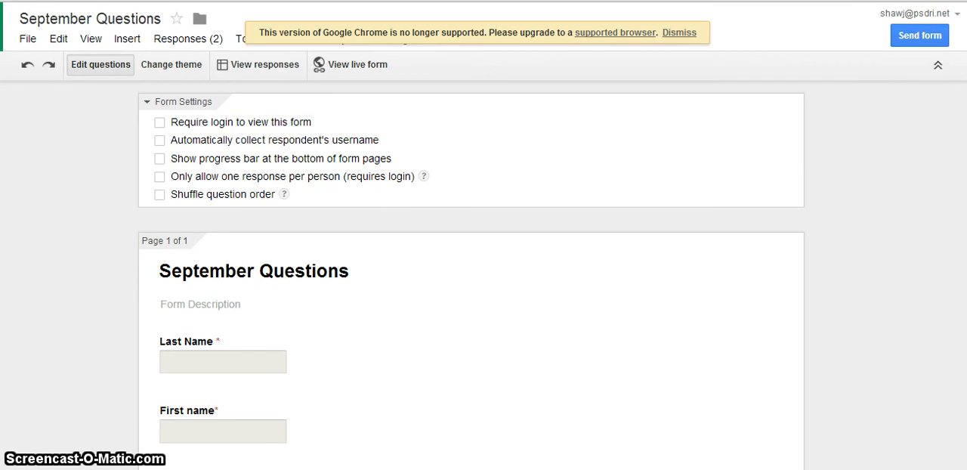
pyautogui.scroll(-3, 471, 273)
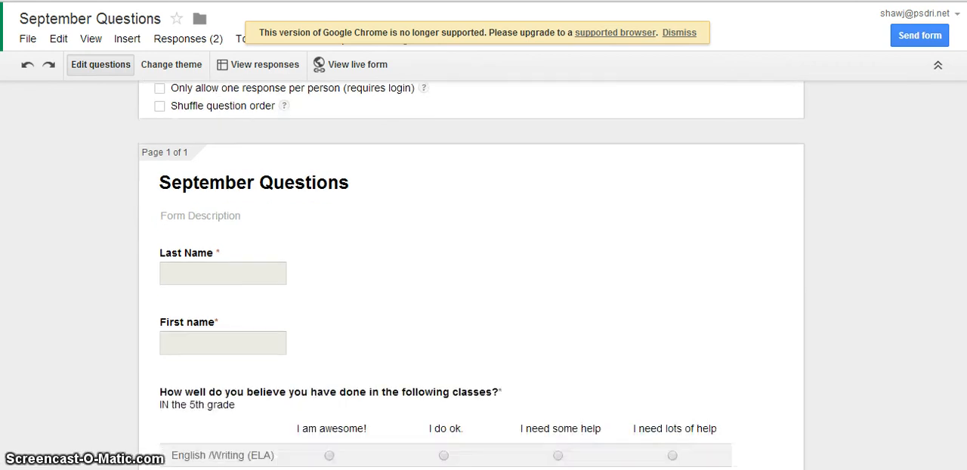
pyautogui.scroll(-2, 471, 274)
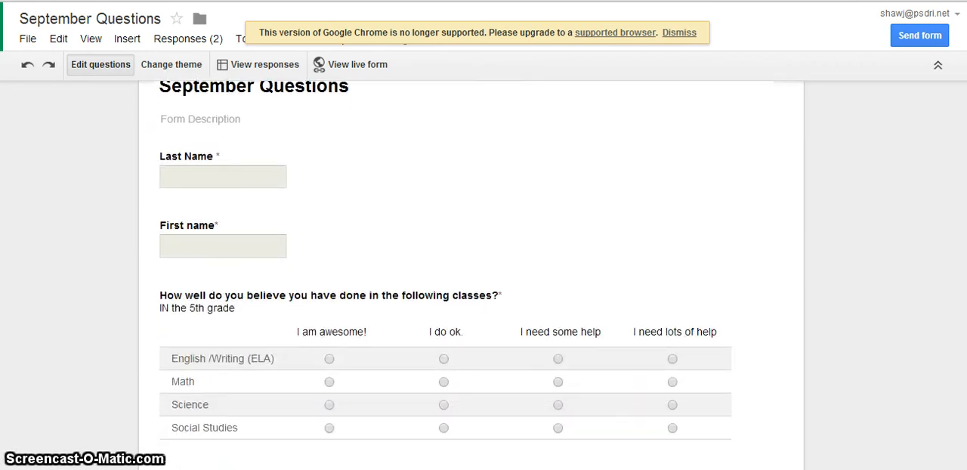
pyautogui.scroll(-7, 960, 265)
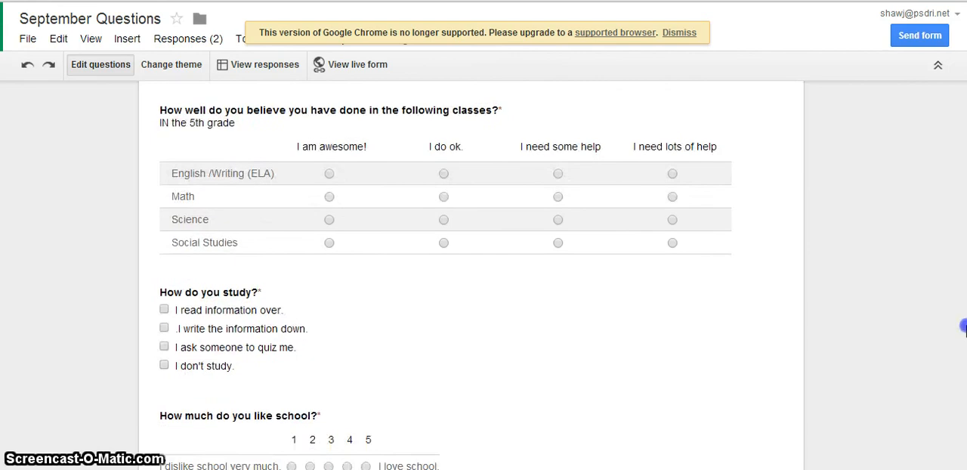
pyautogui.scroll(-1, 937, 427)
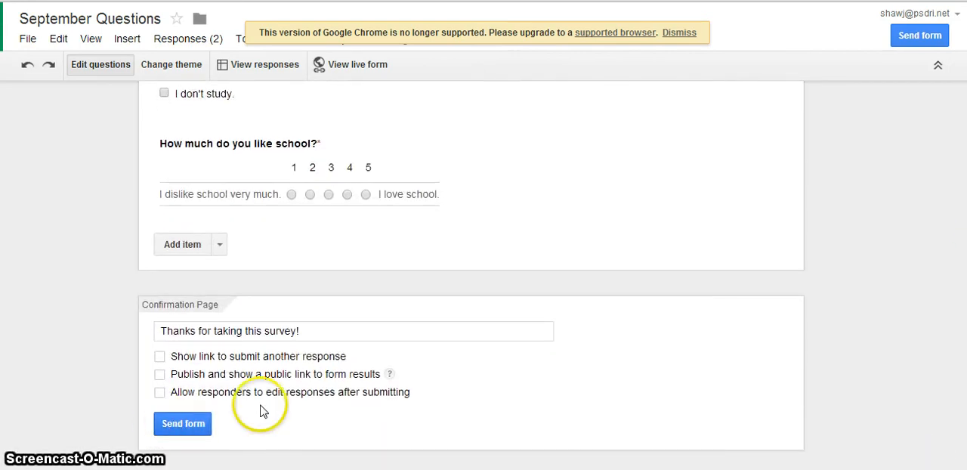
pyautogui.click(220, 246)
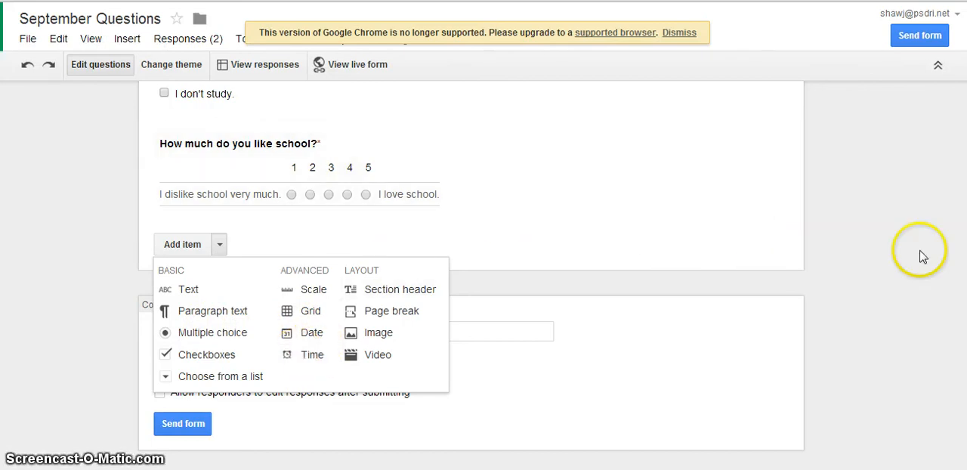
pyautogui.click(941, 91)
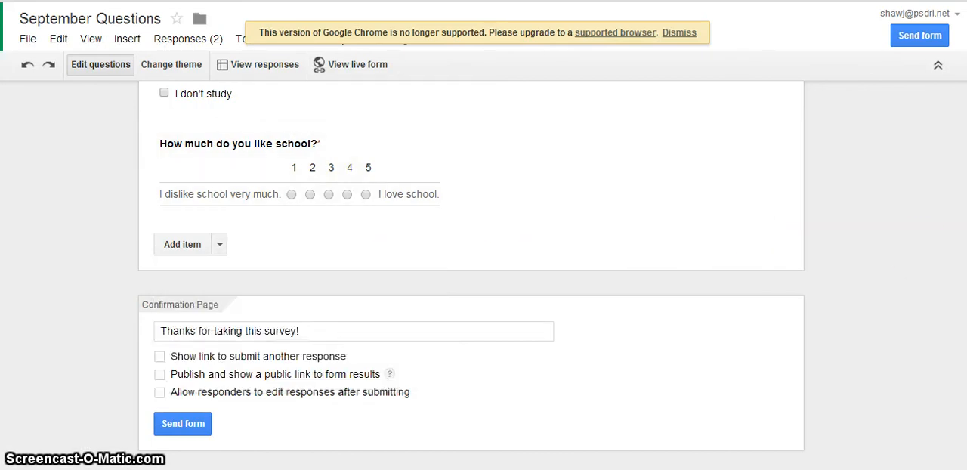
pyautogui.scroll(10, 941, 91)
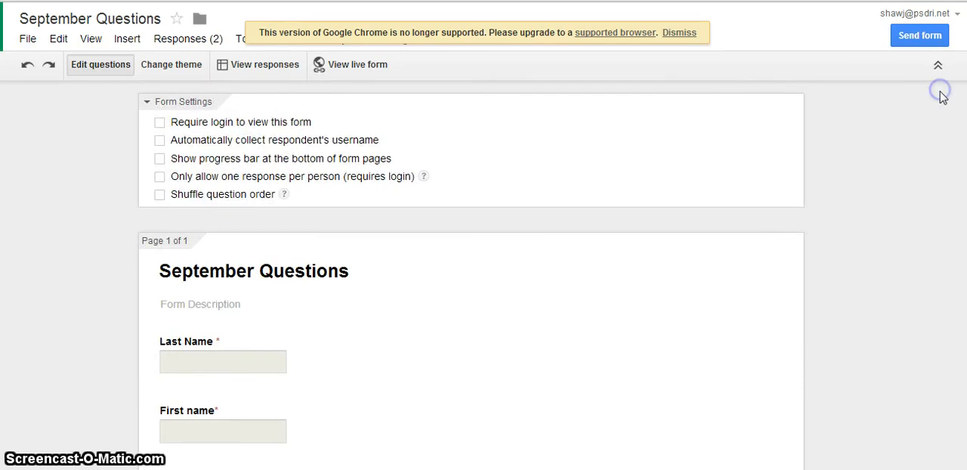